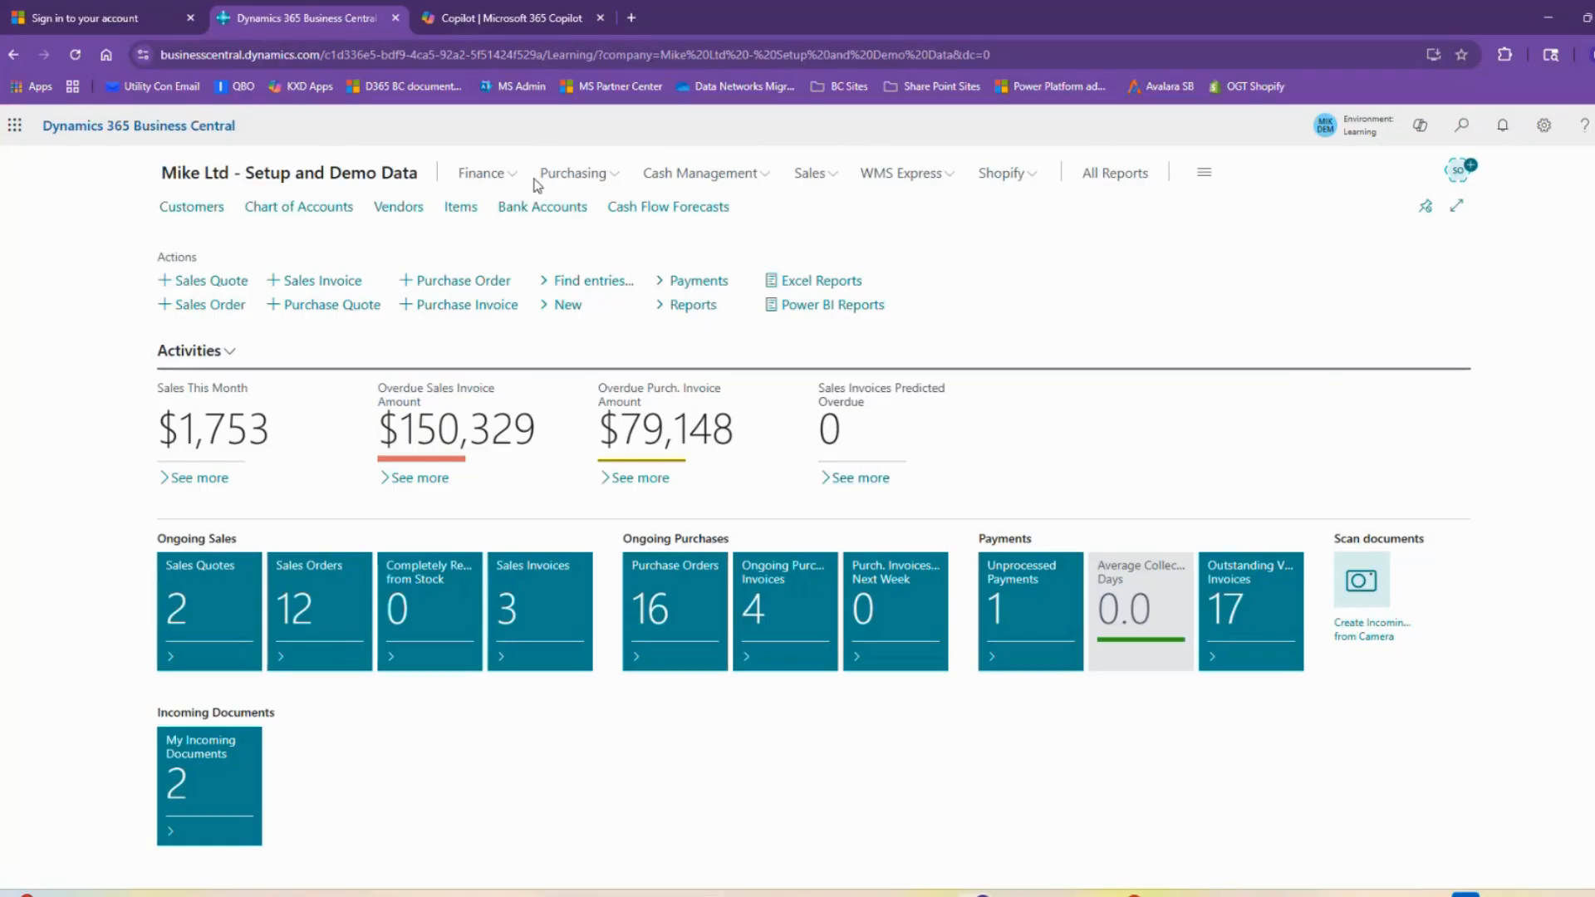
Step: Search for "gen jour" and open the General Journals page
click(1461, 126)
text(gen jour)
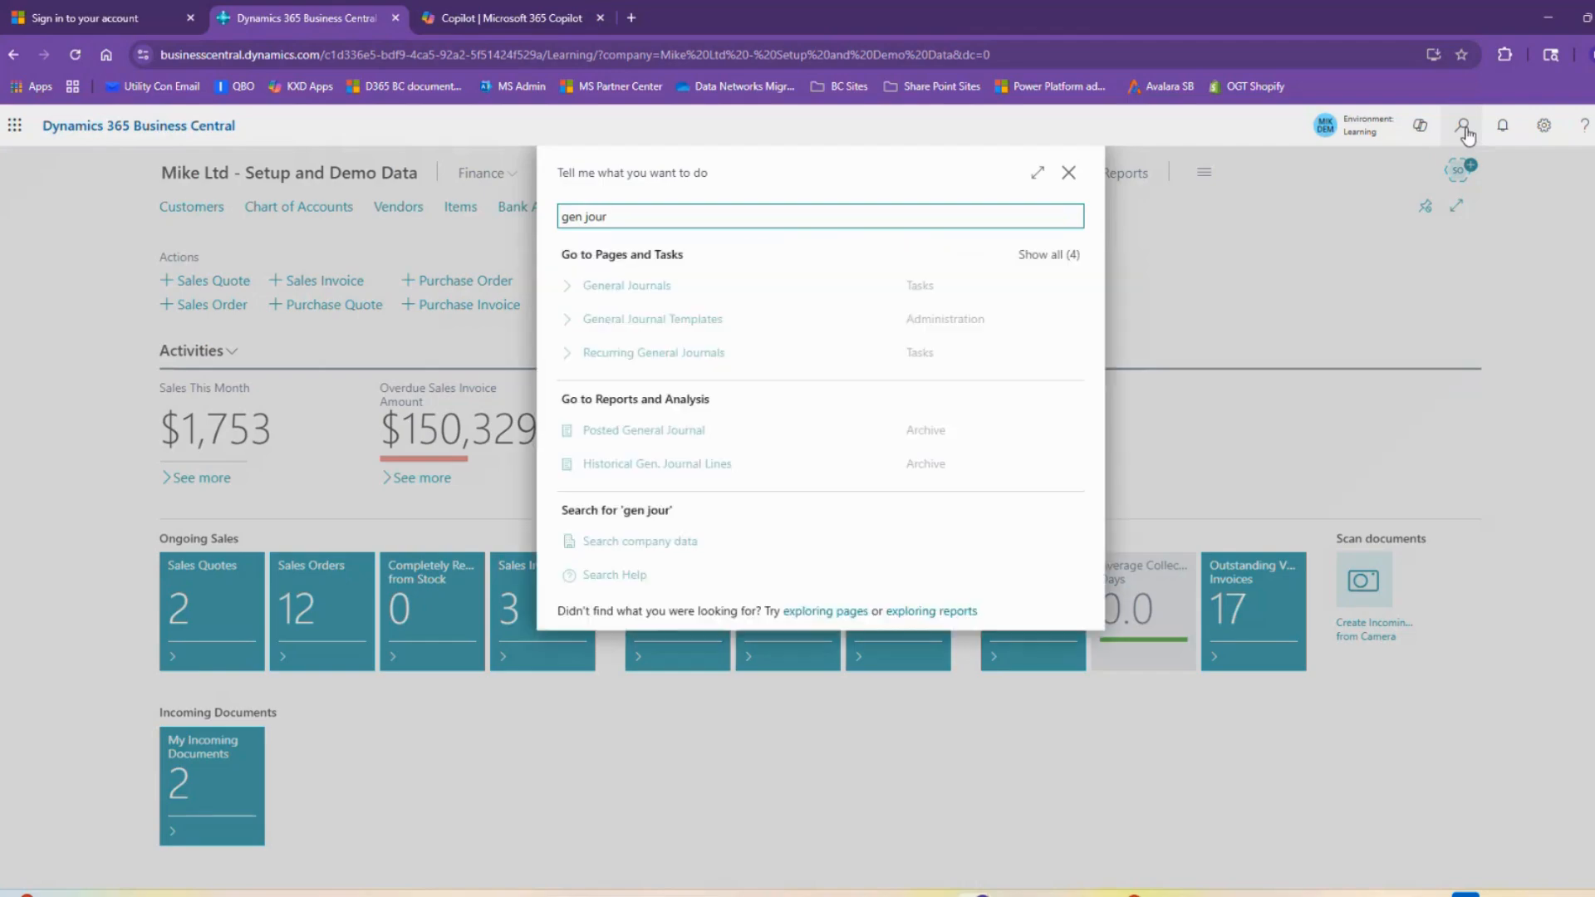
key(Return)
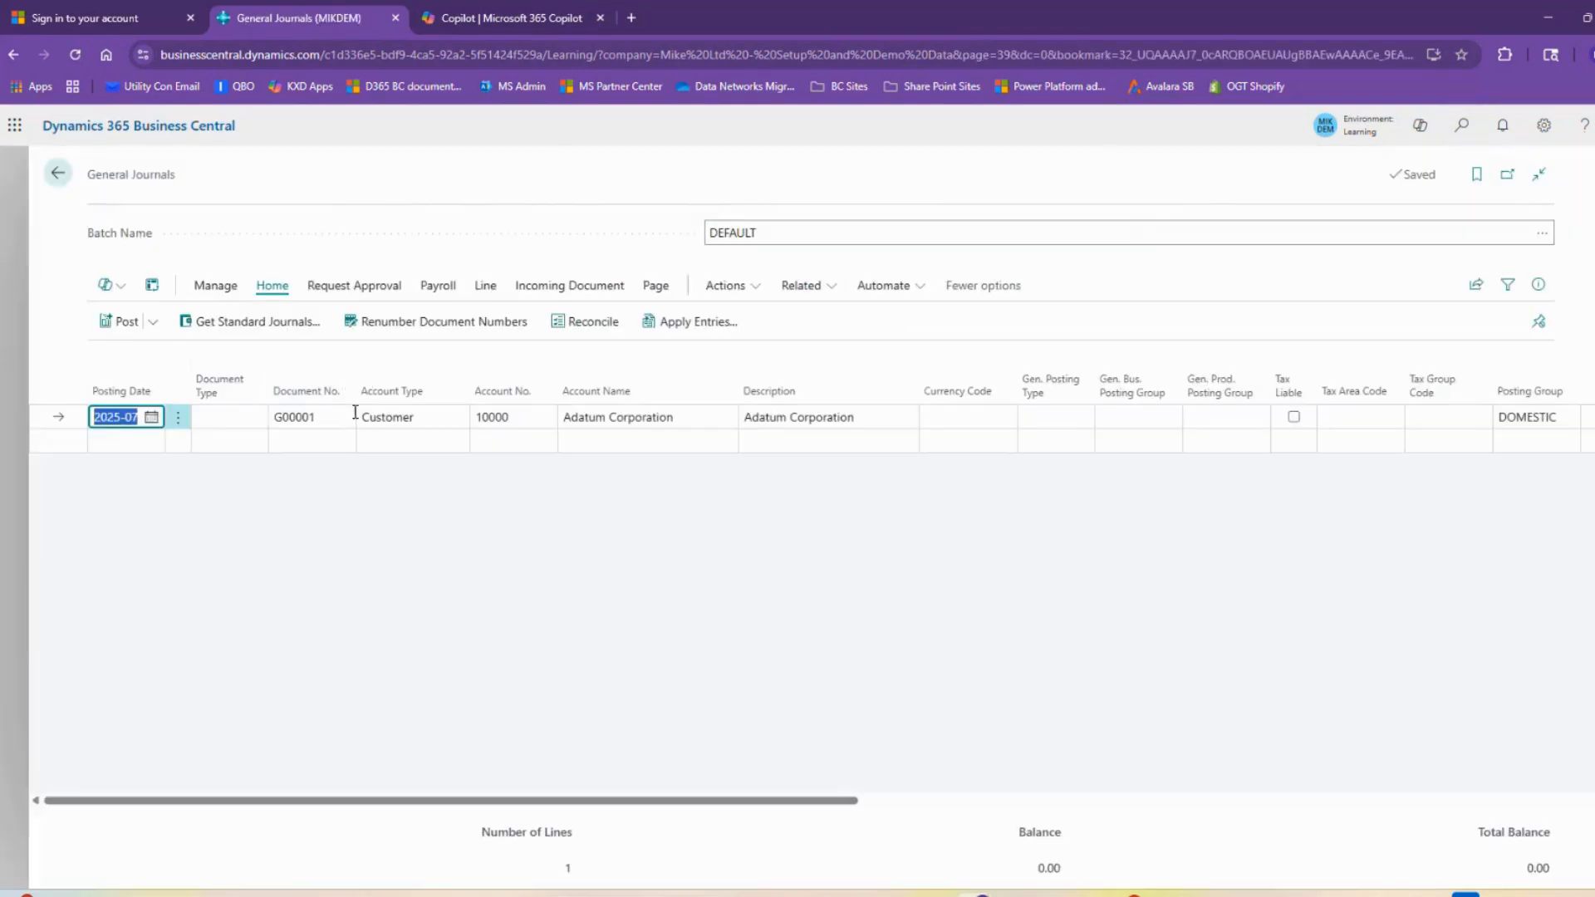
Step: Set the first journal line's account type to Customer and its account to Adatum Corporation
click(413, 419)
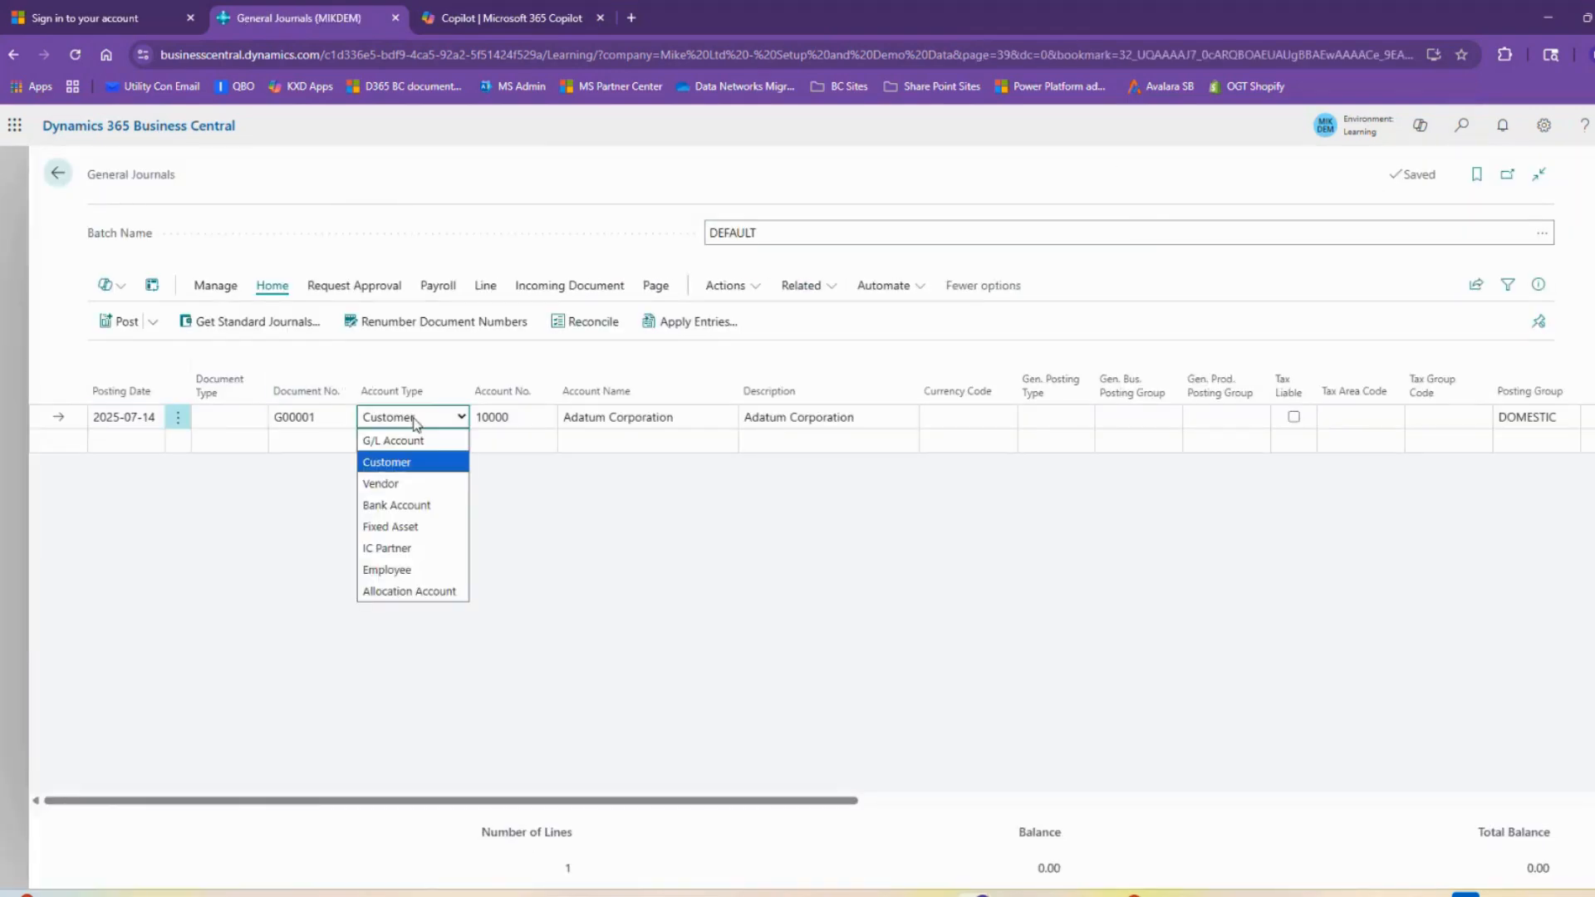
click(413, 462)
click(520, 415)
click(545, 418)
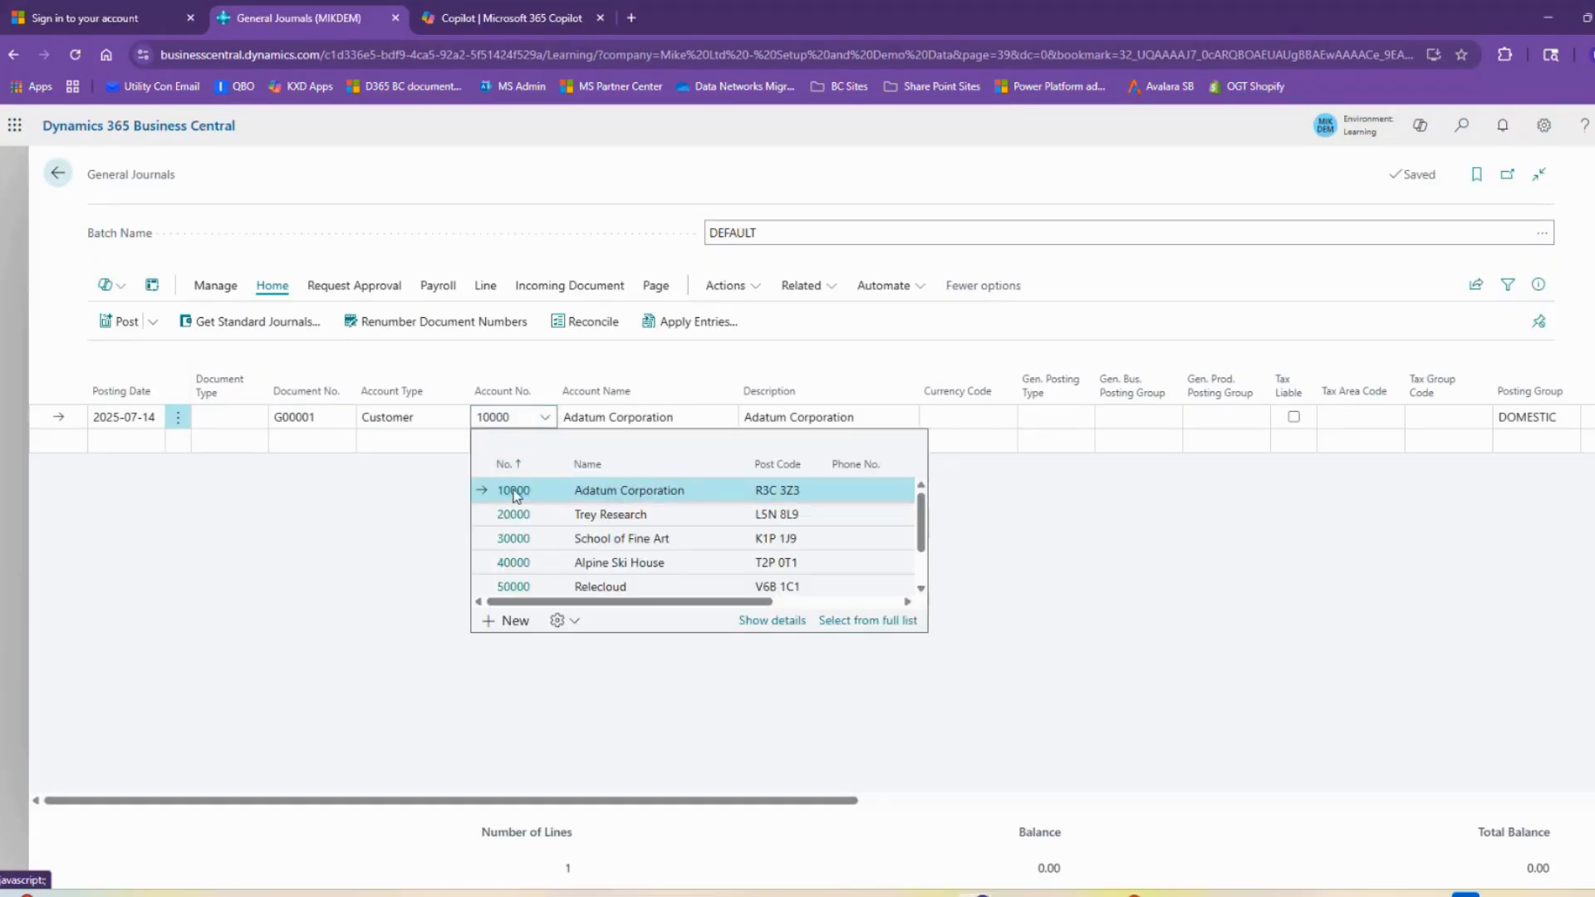
click(515, 492)
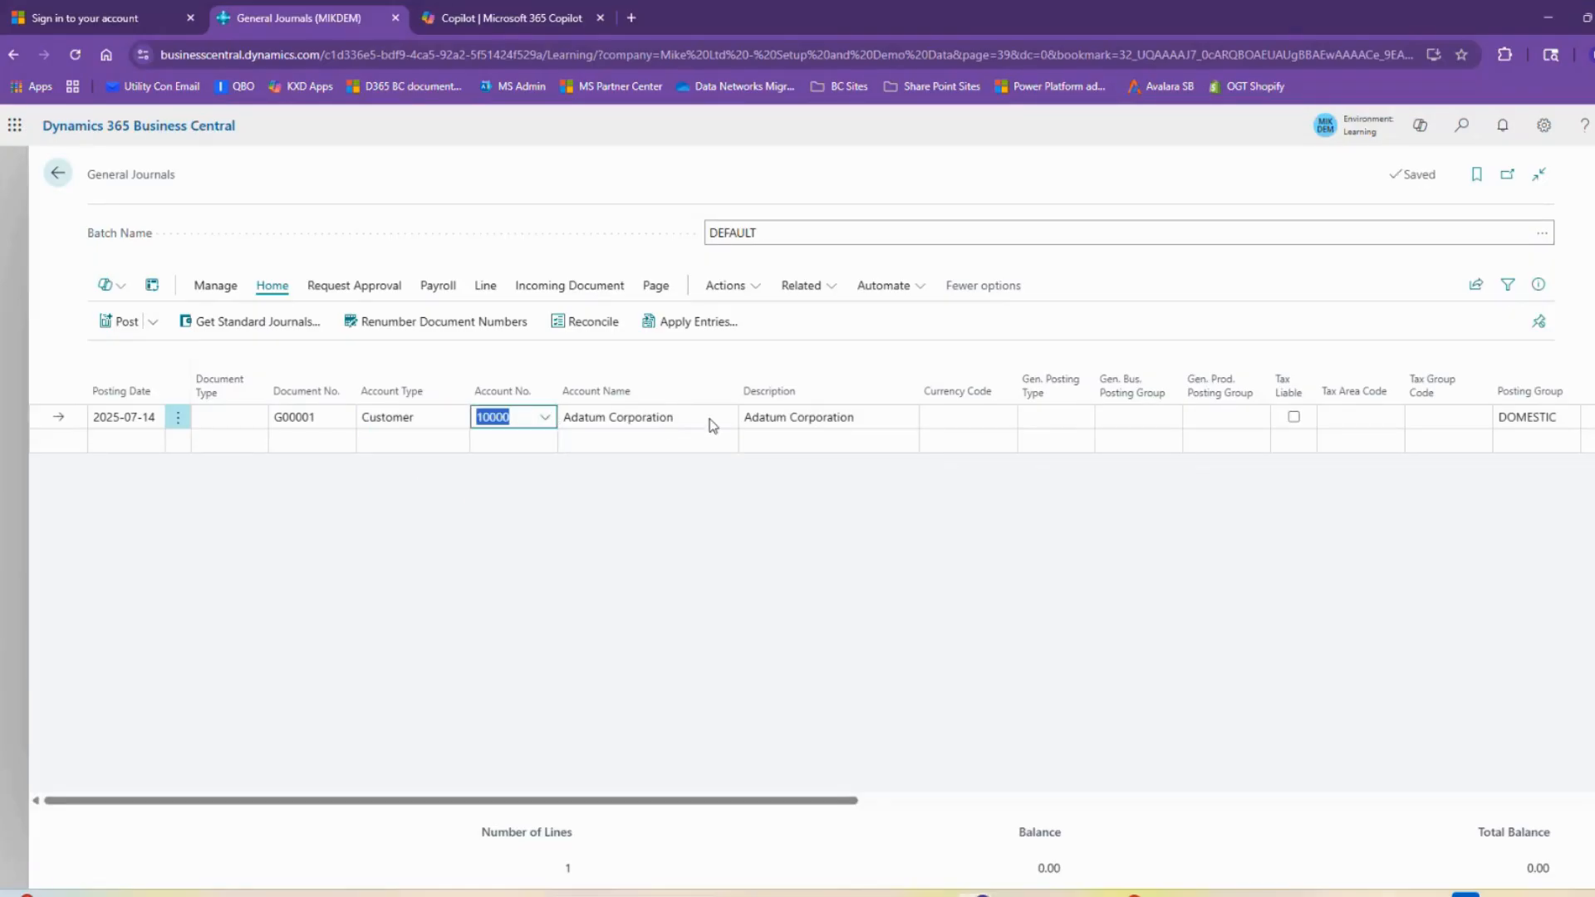
Step: Apply the customer line to Adatum Corporation's open invoice posted 2025-01-02 by setting its Applies-to ID
click(696, 329)
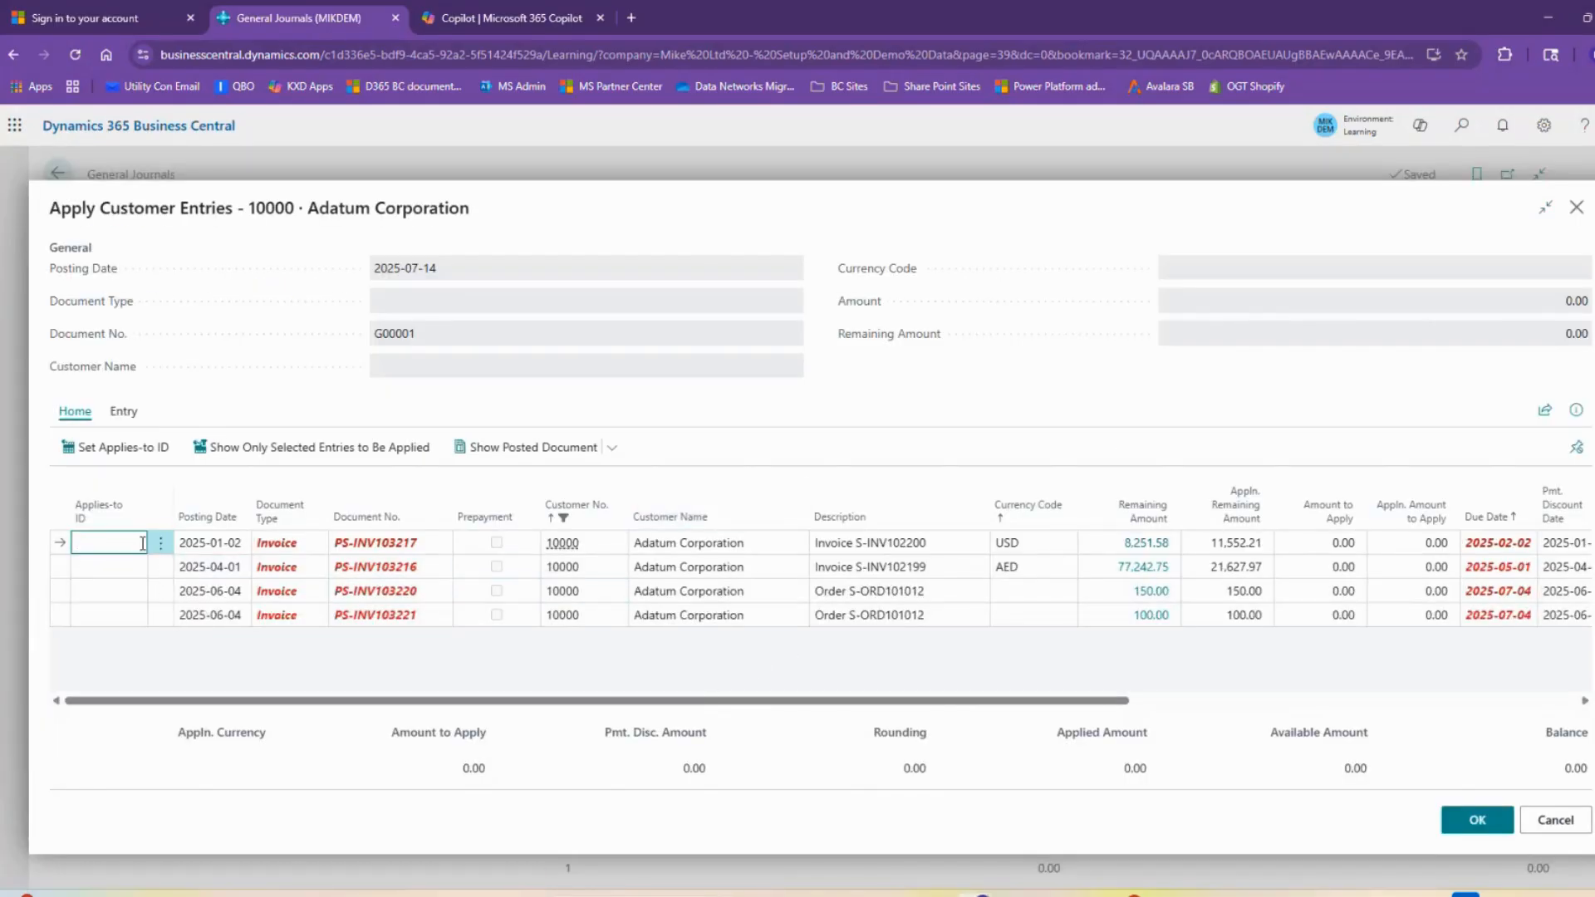
click(116, 449)
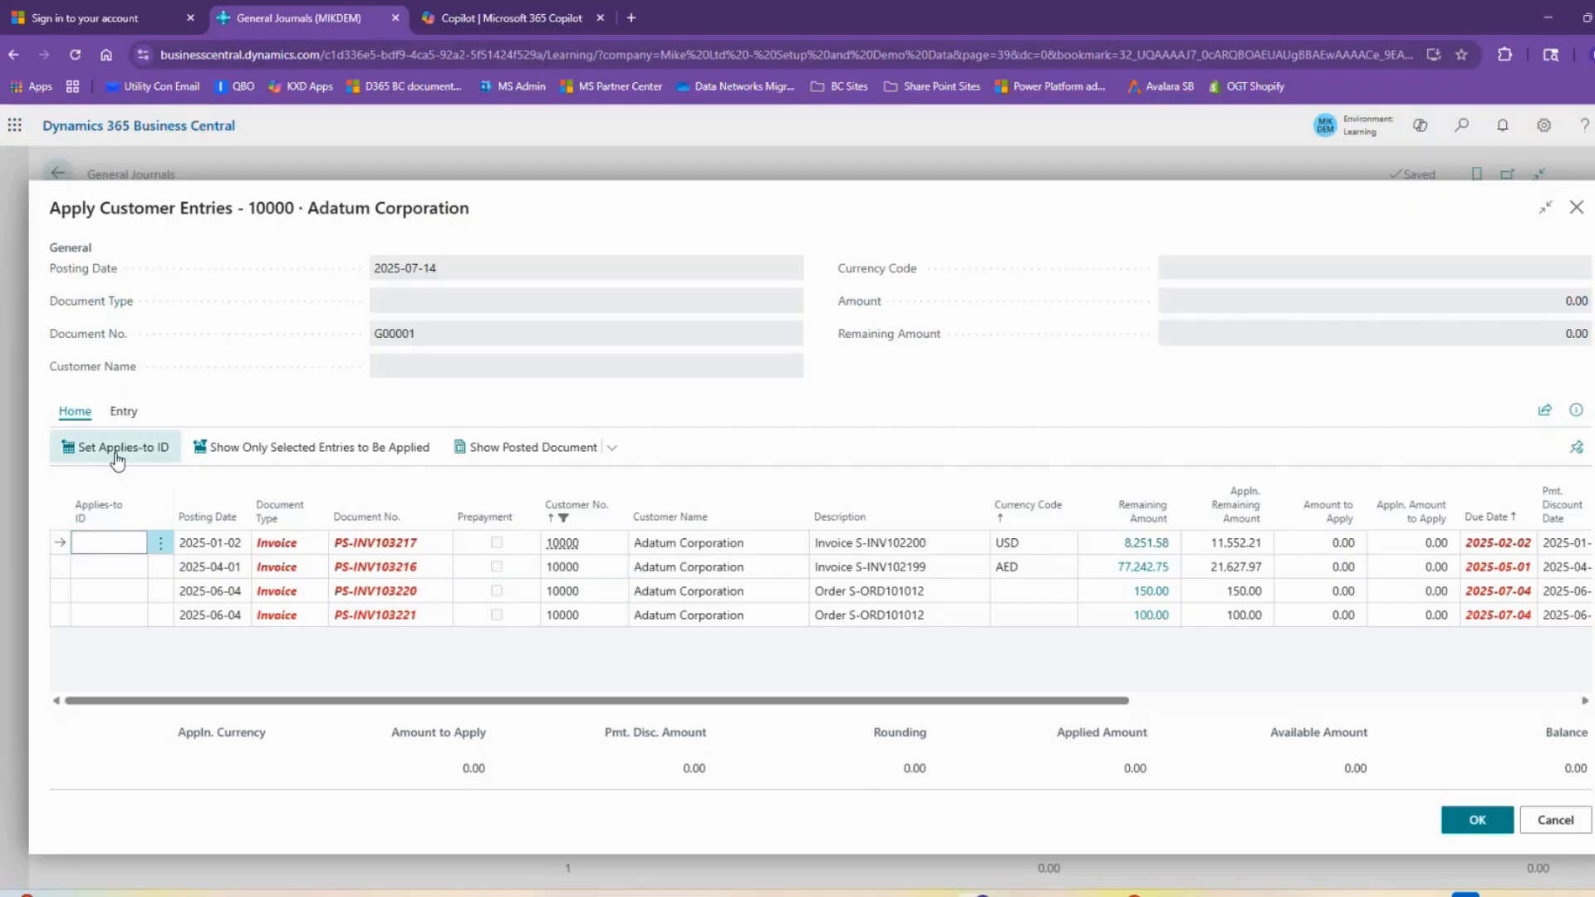
click(1477, 822)
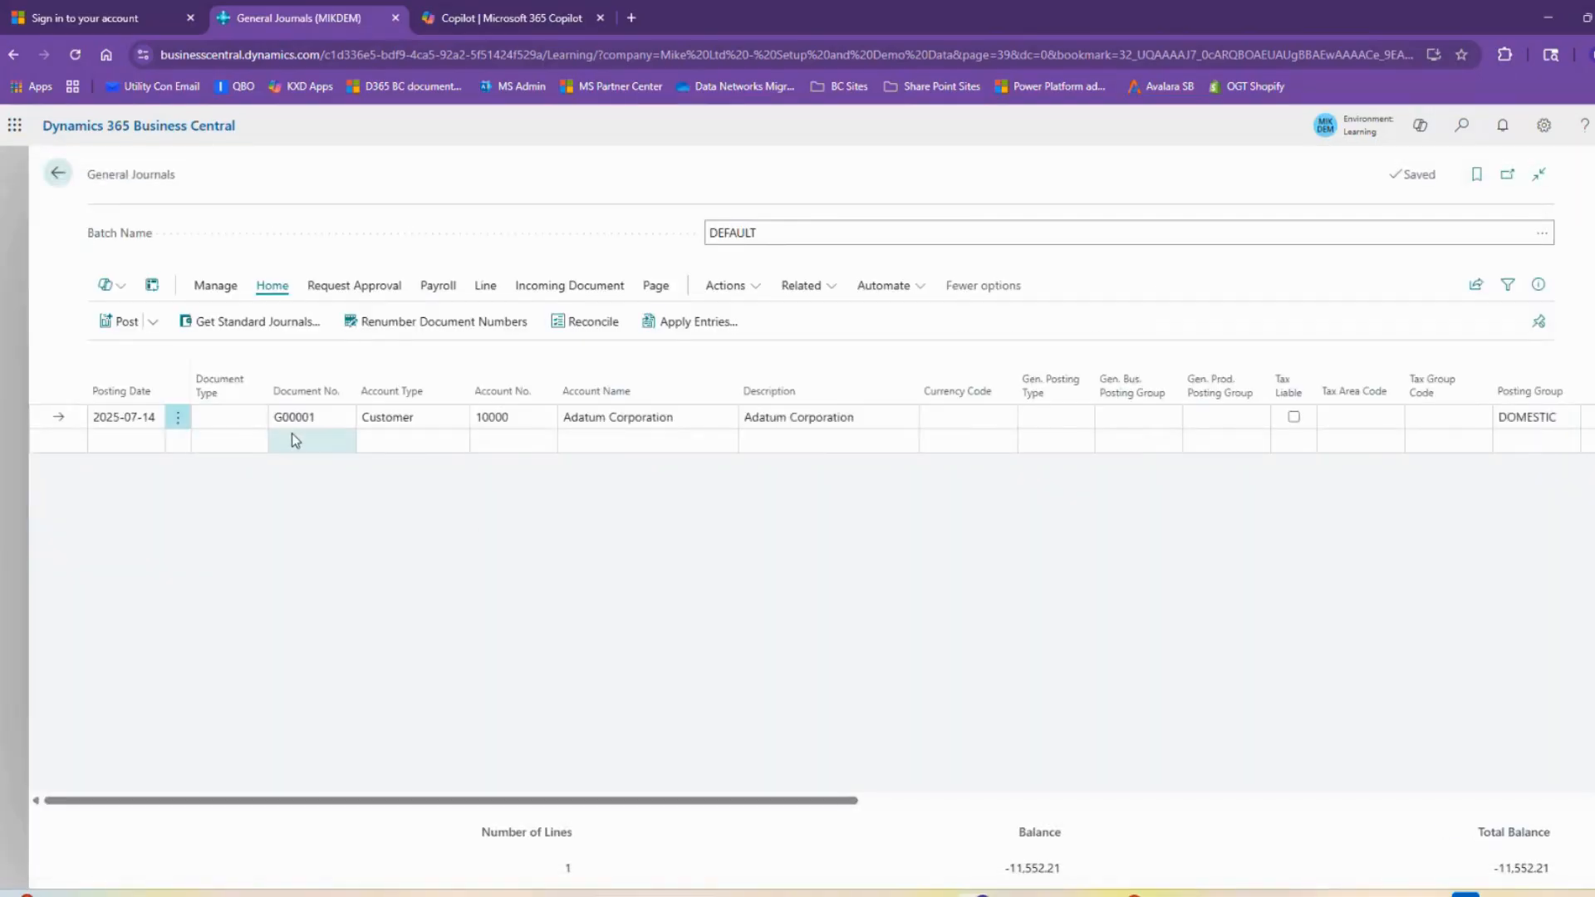
Step: Add a second journal line with account type Vendor and Adatum Corporation as its account
click(398, 441)
click(418, 441)
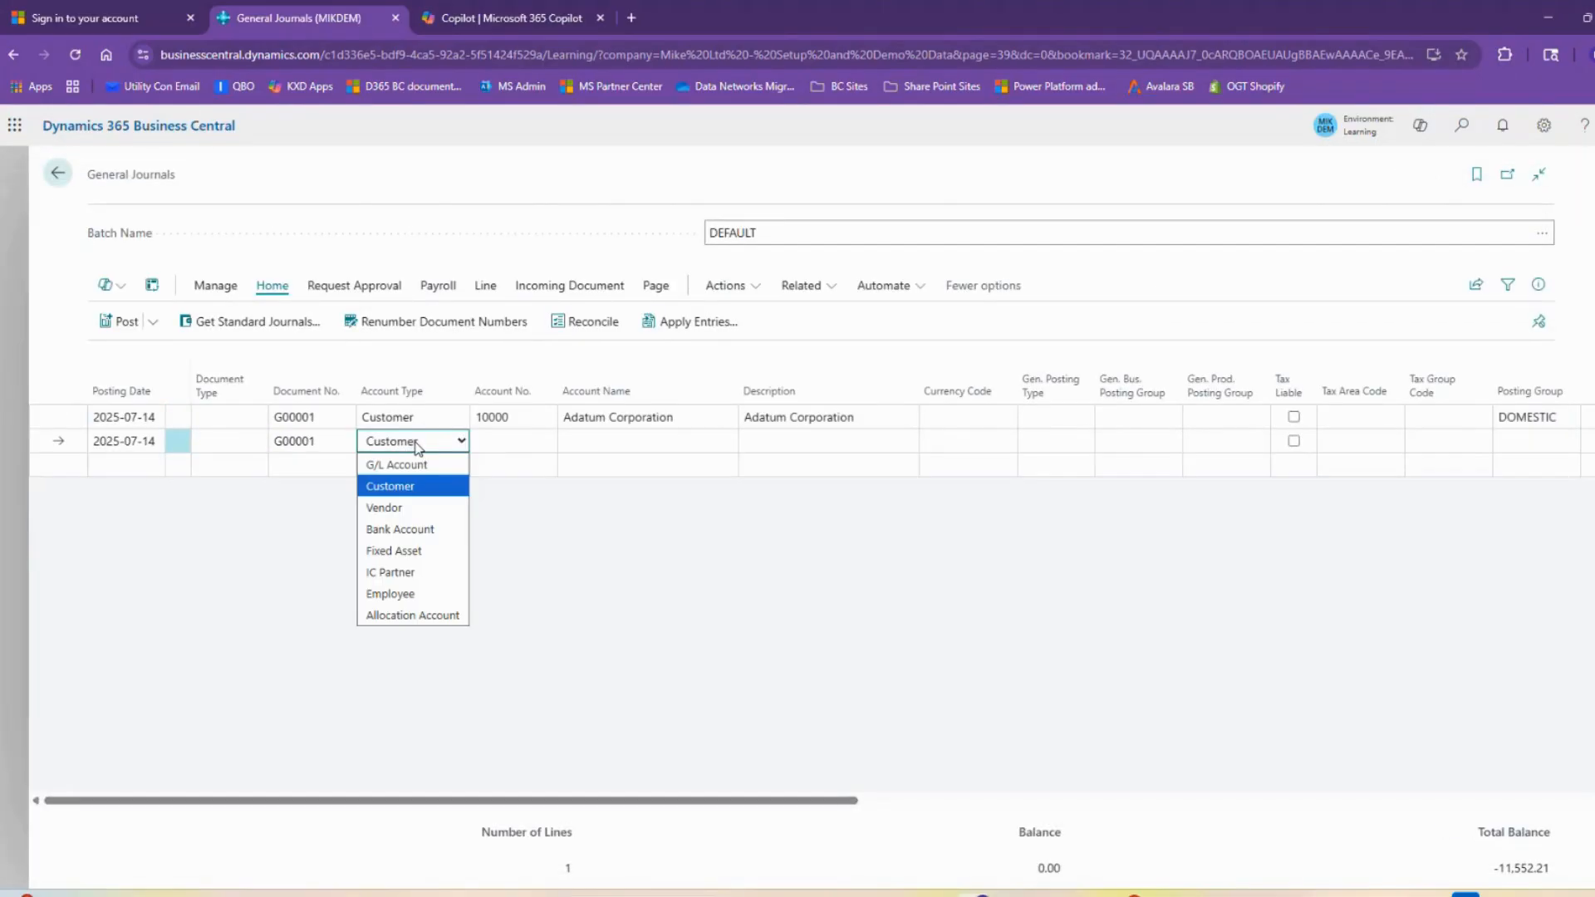
click(397, 507)
click(548, 443)
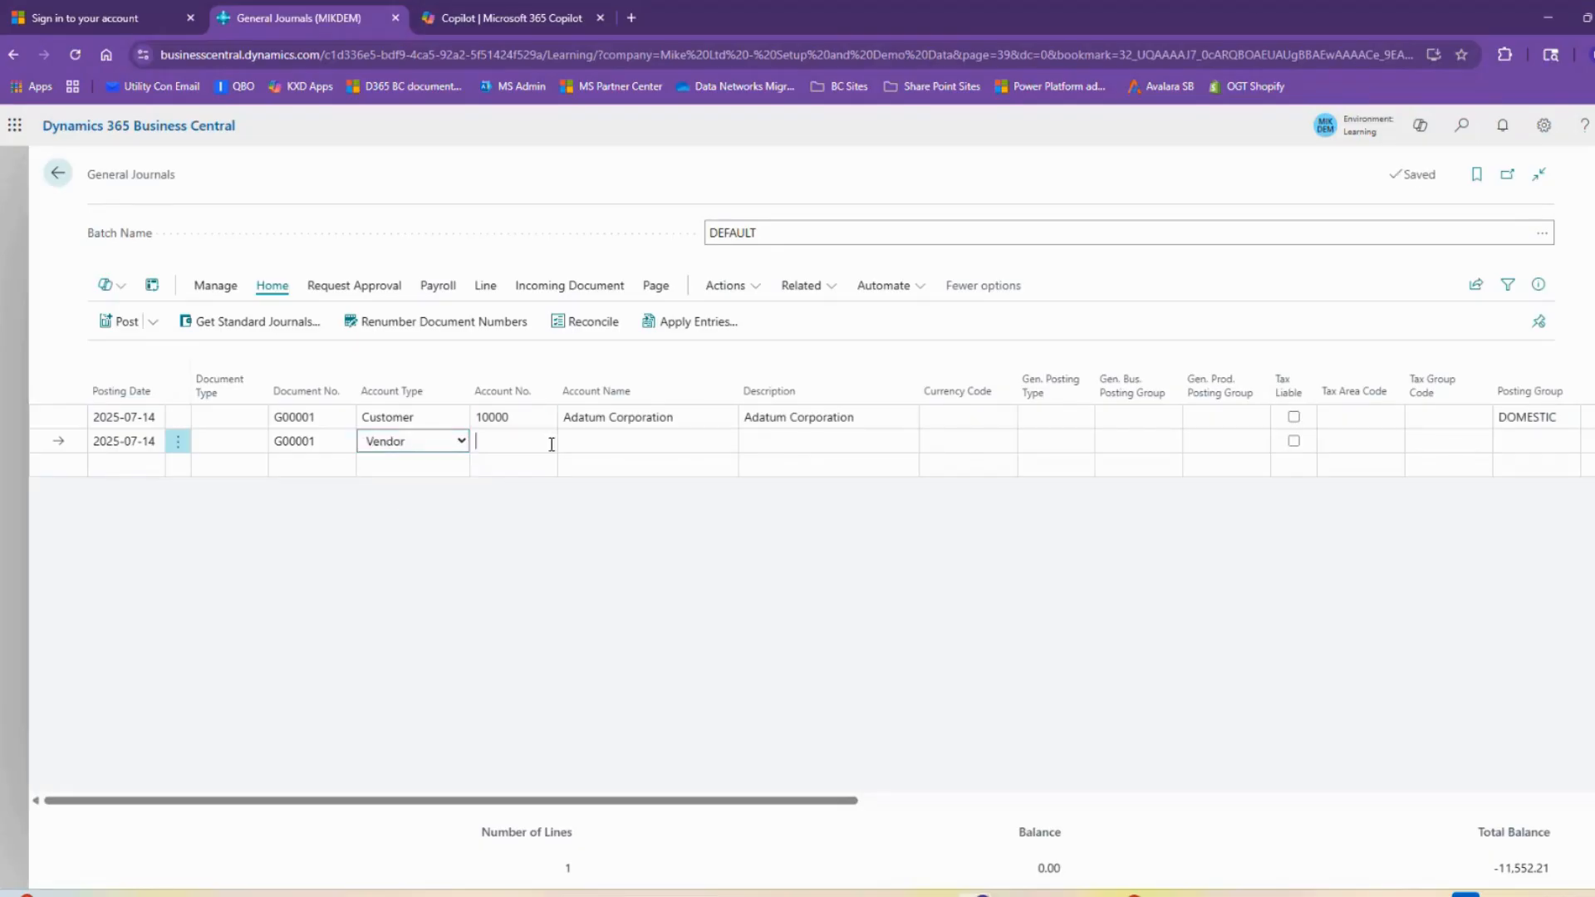
click(524, 515)
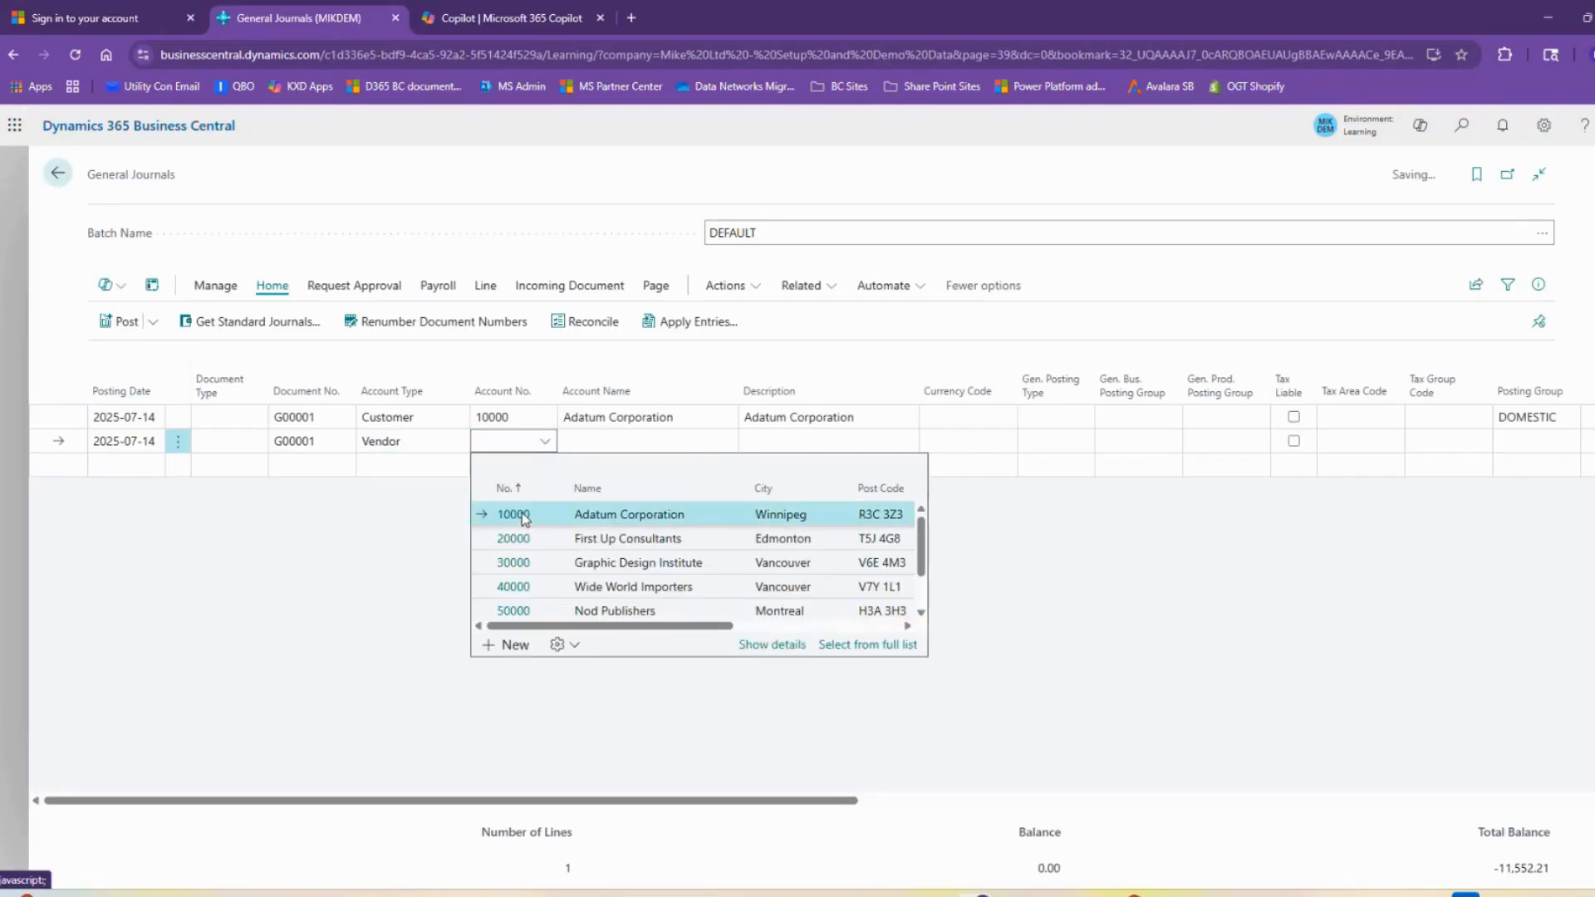
Step: Apply the vendor line to the open invoice posted 2024-03-10 by setting its Applies-to ID
click(687, 324)
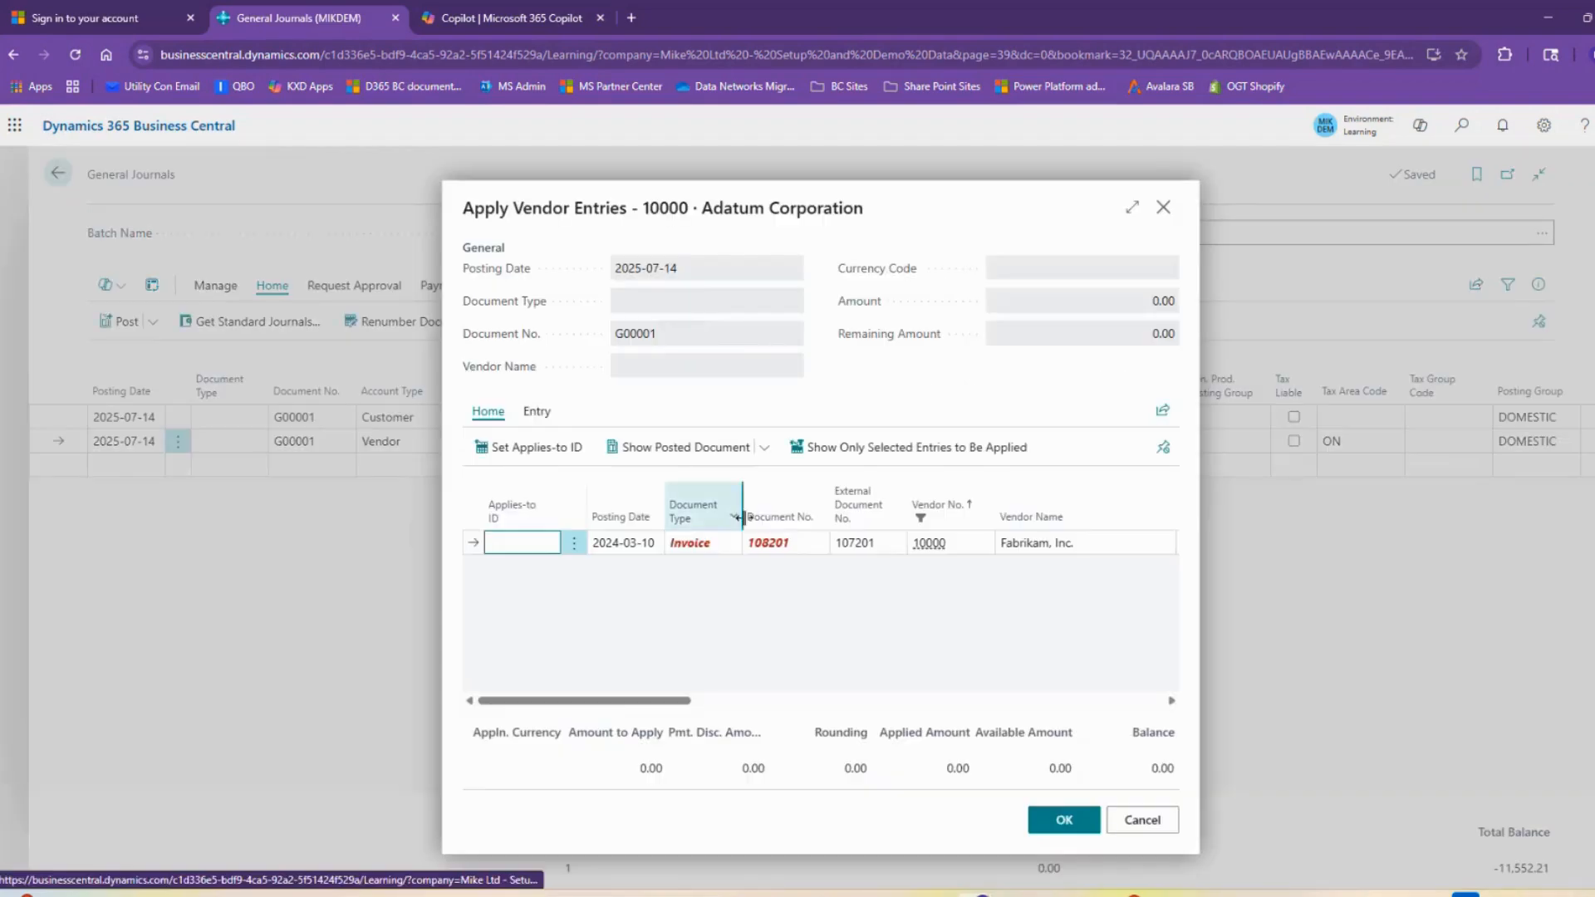
click(528, 447)
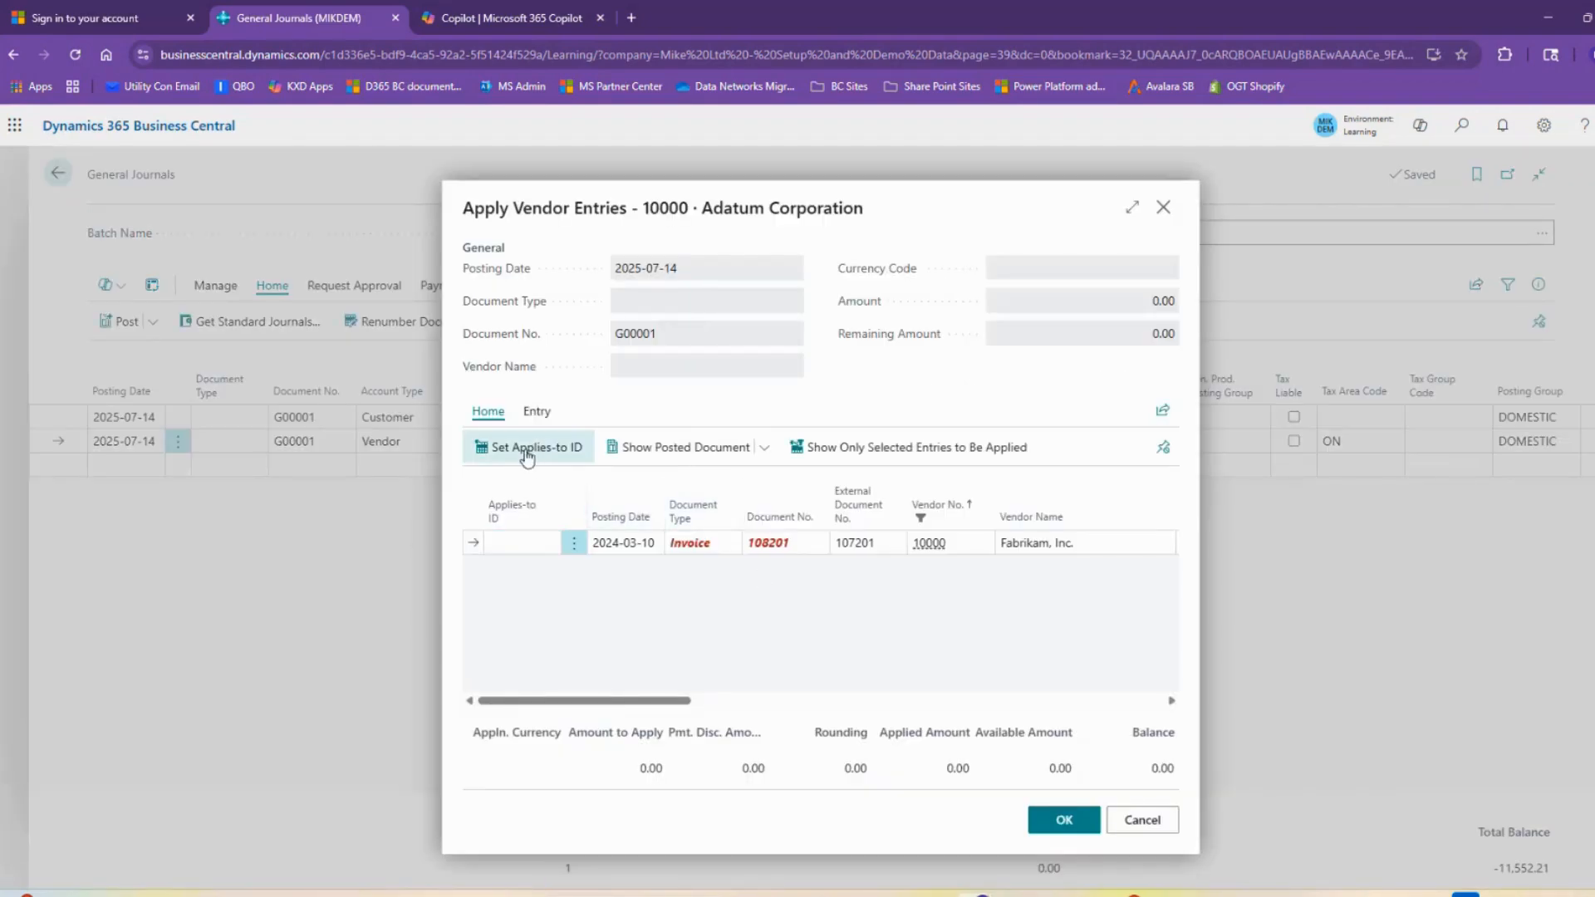
click(1071, 824)
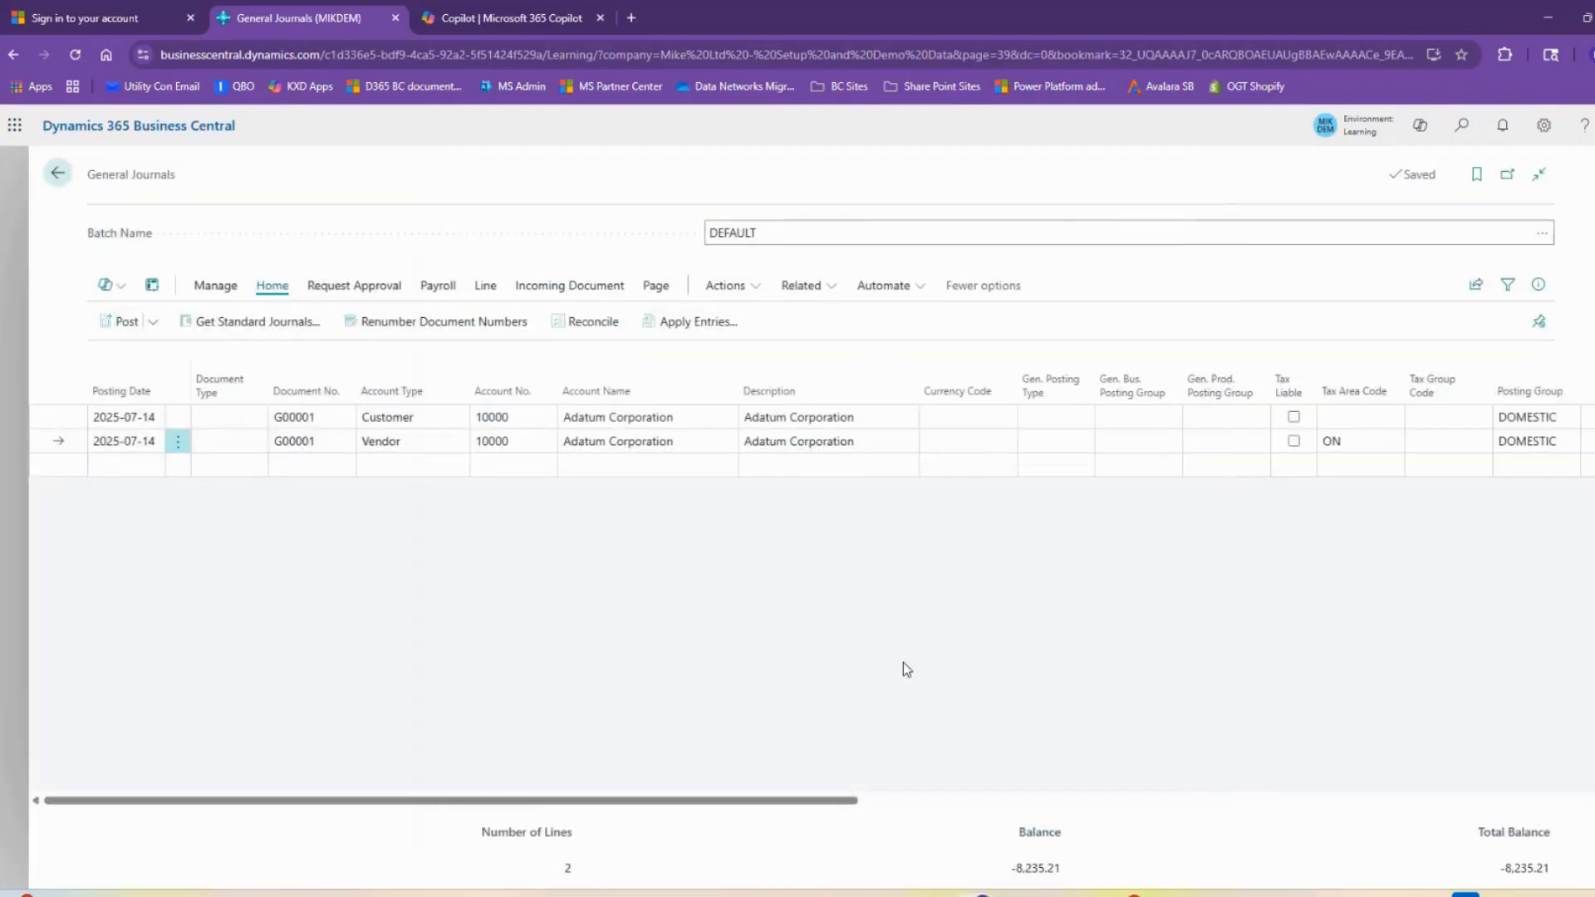
Step: Review the amounts on the customer and vendor lines and the remaining journal balance
drag(818, 793, 839, 788)
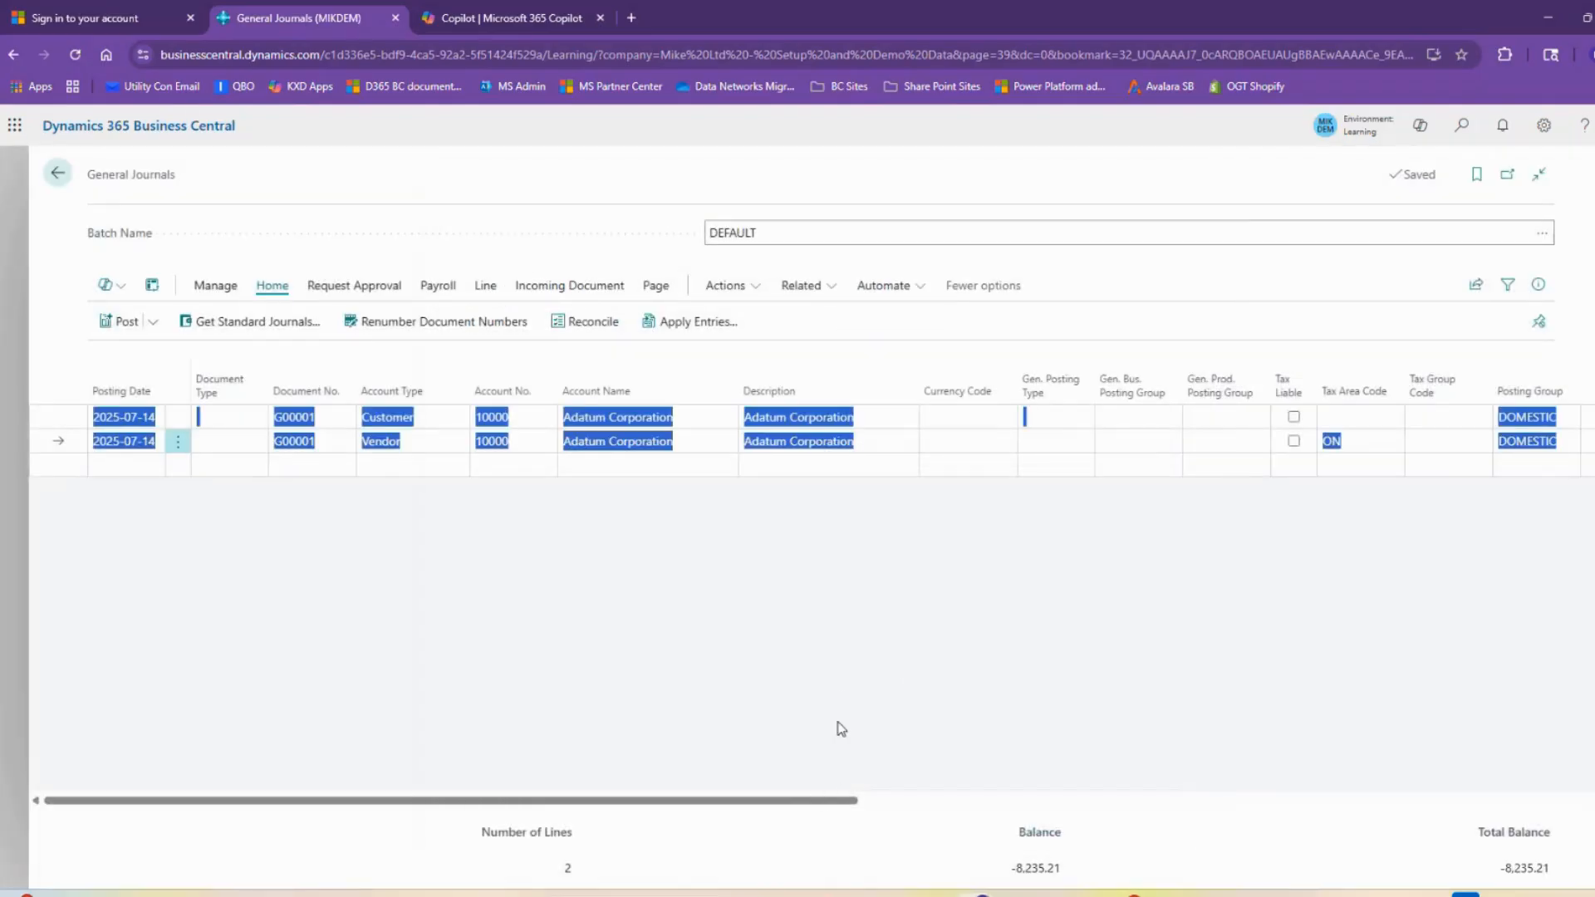
click(887, 441)
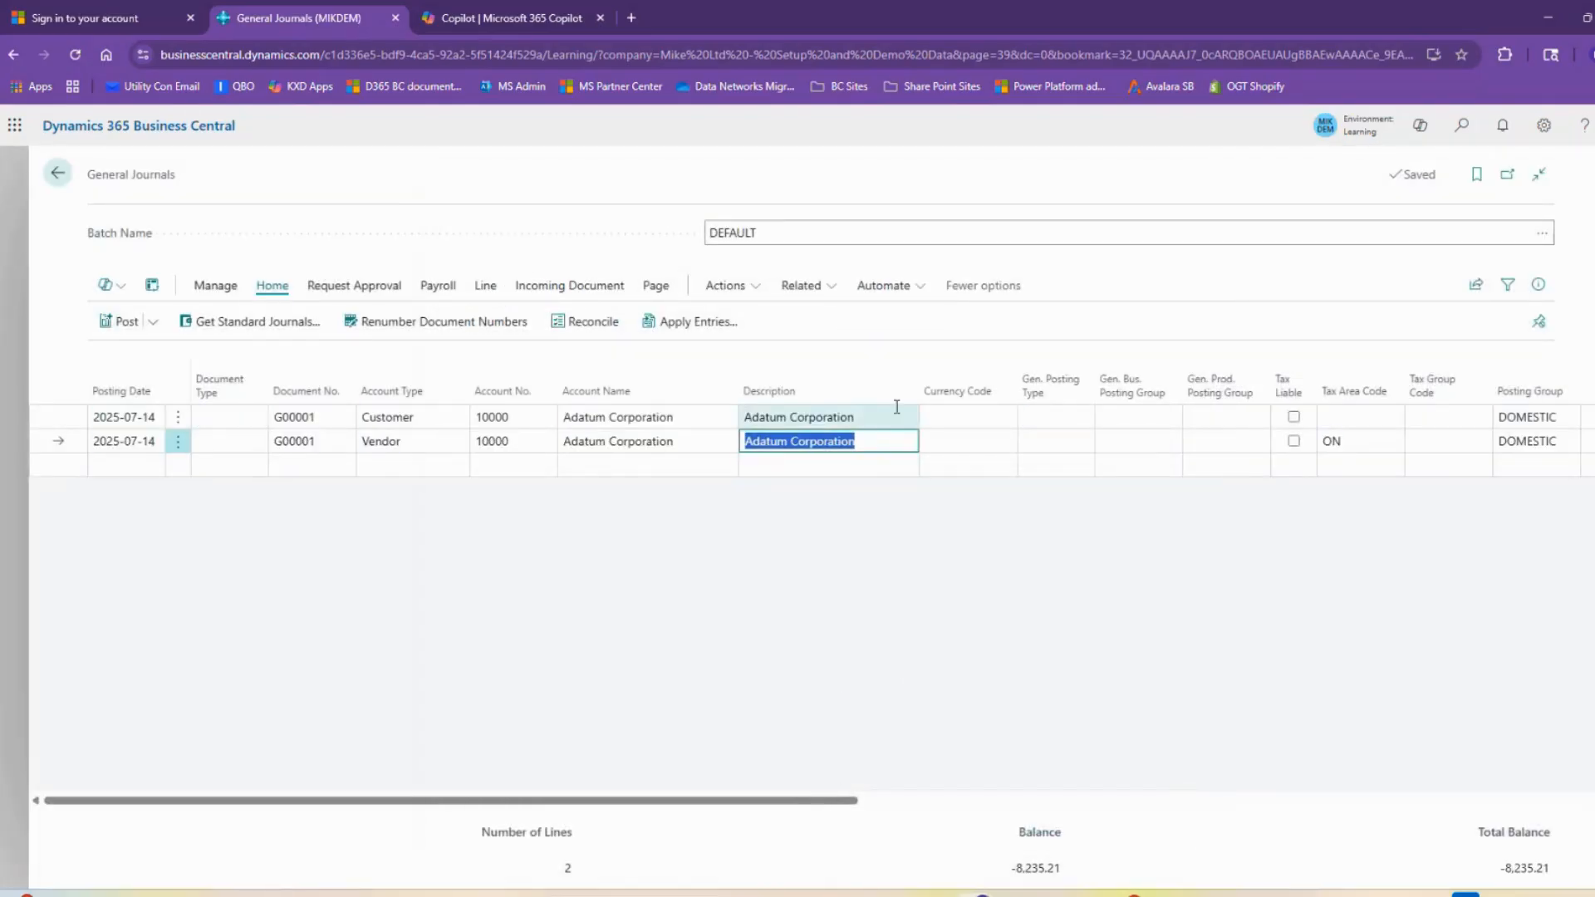
drag(804, 802, 1125, 757)
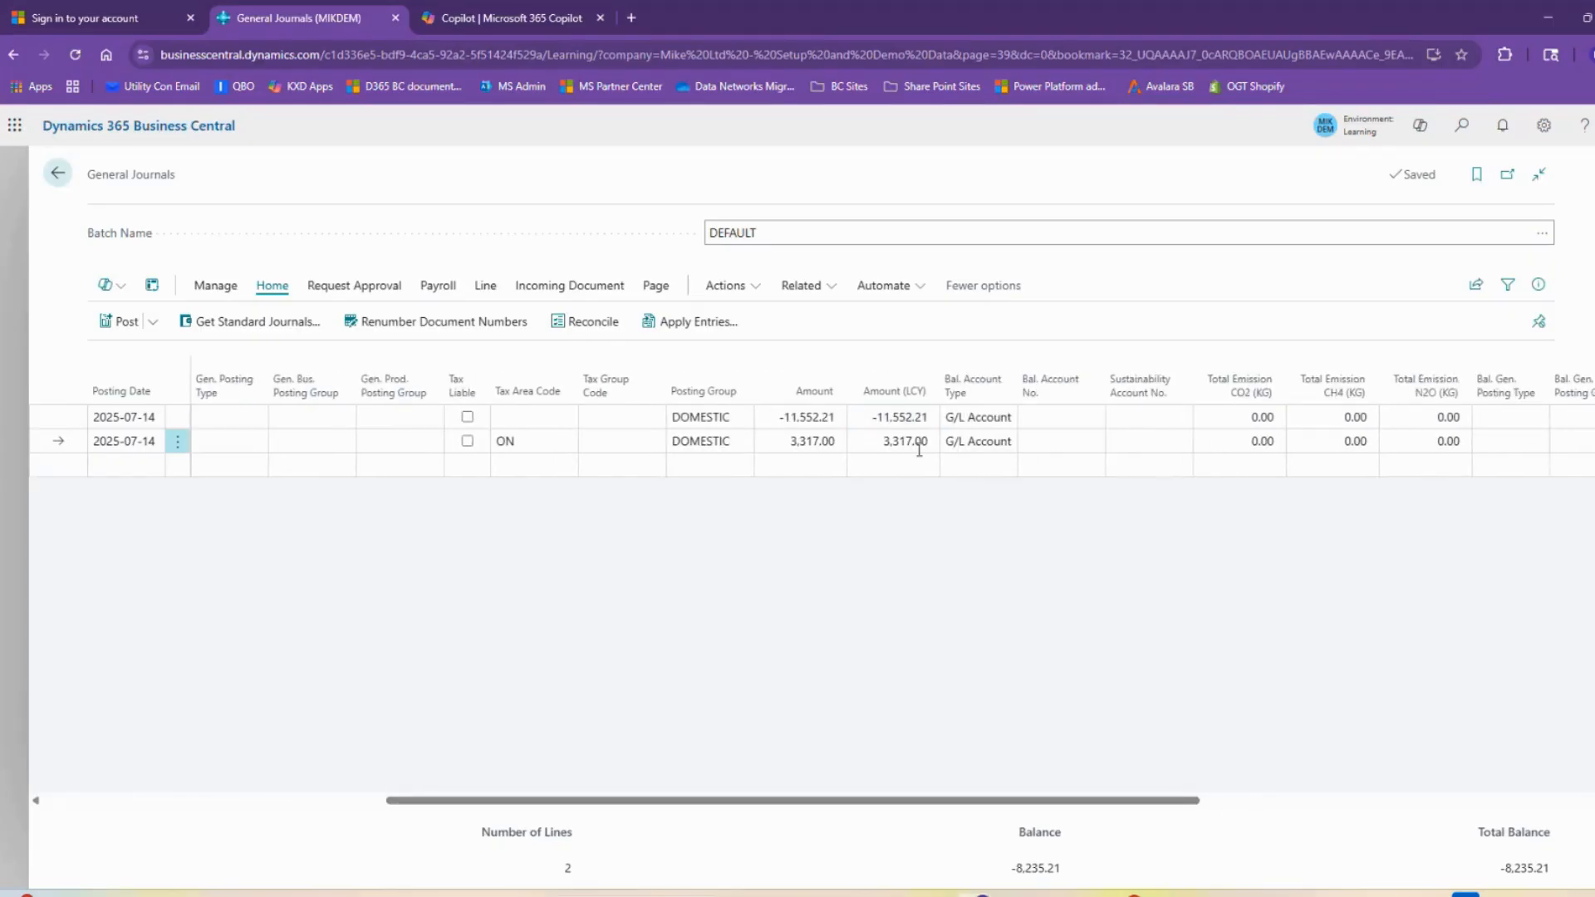
drag(1009, 800, 941, 795)
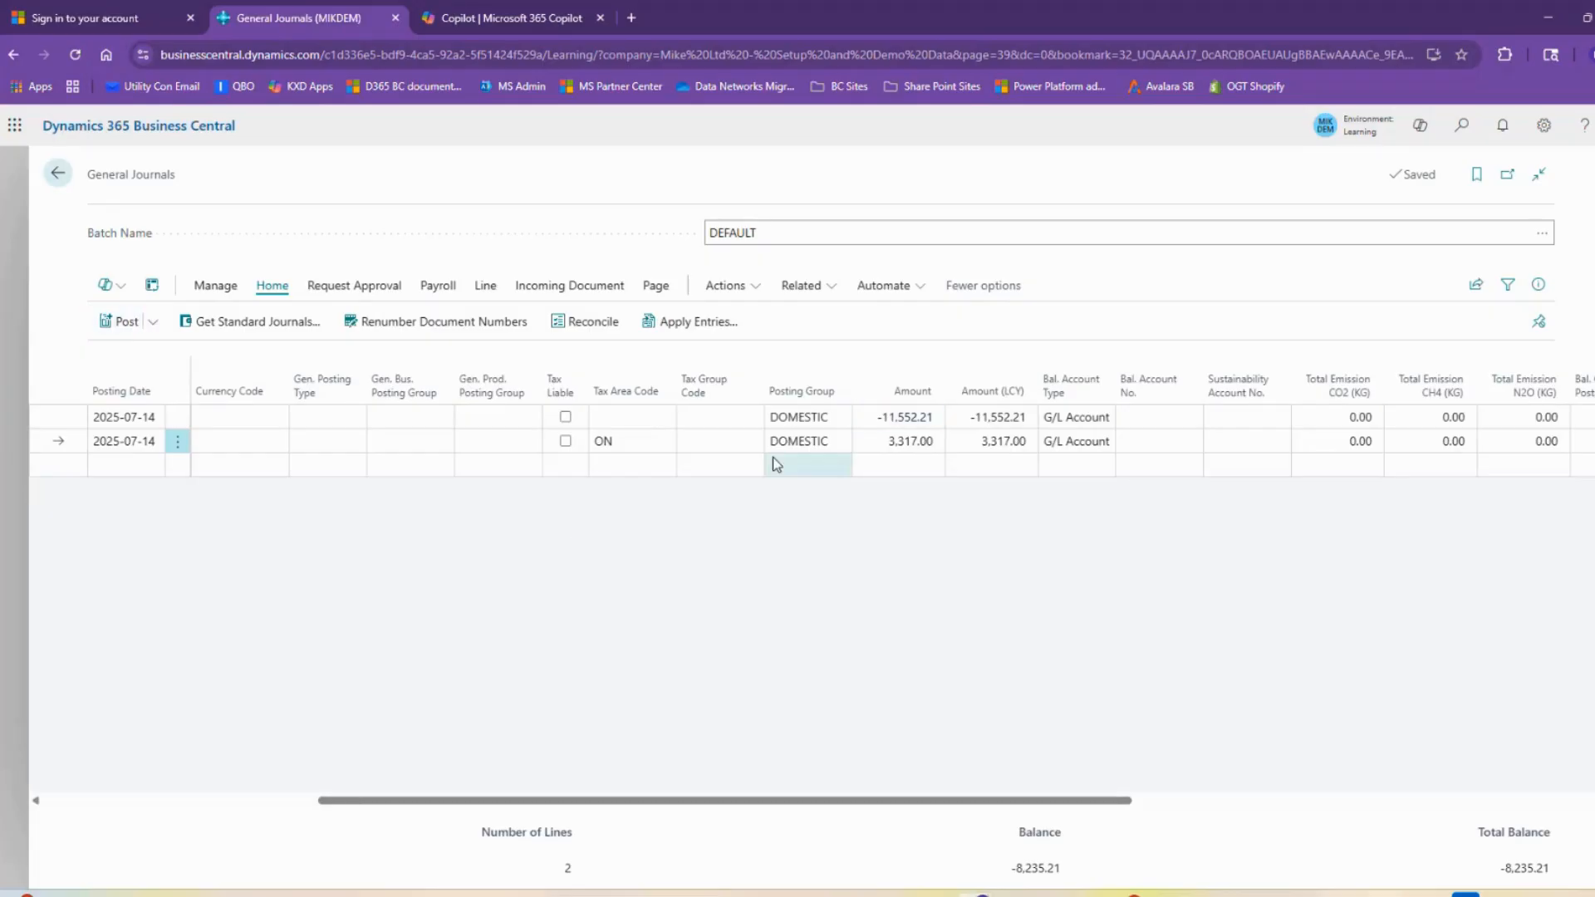
drag(867, 799, 611, 759)
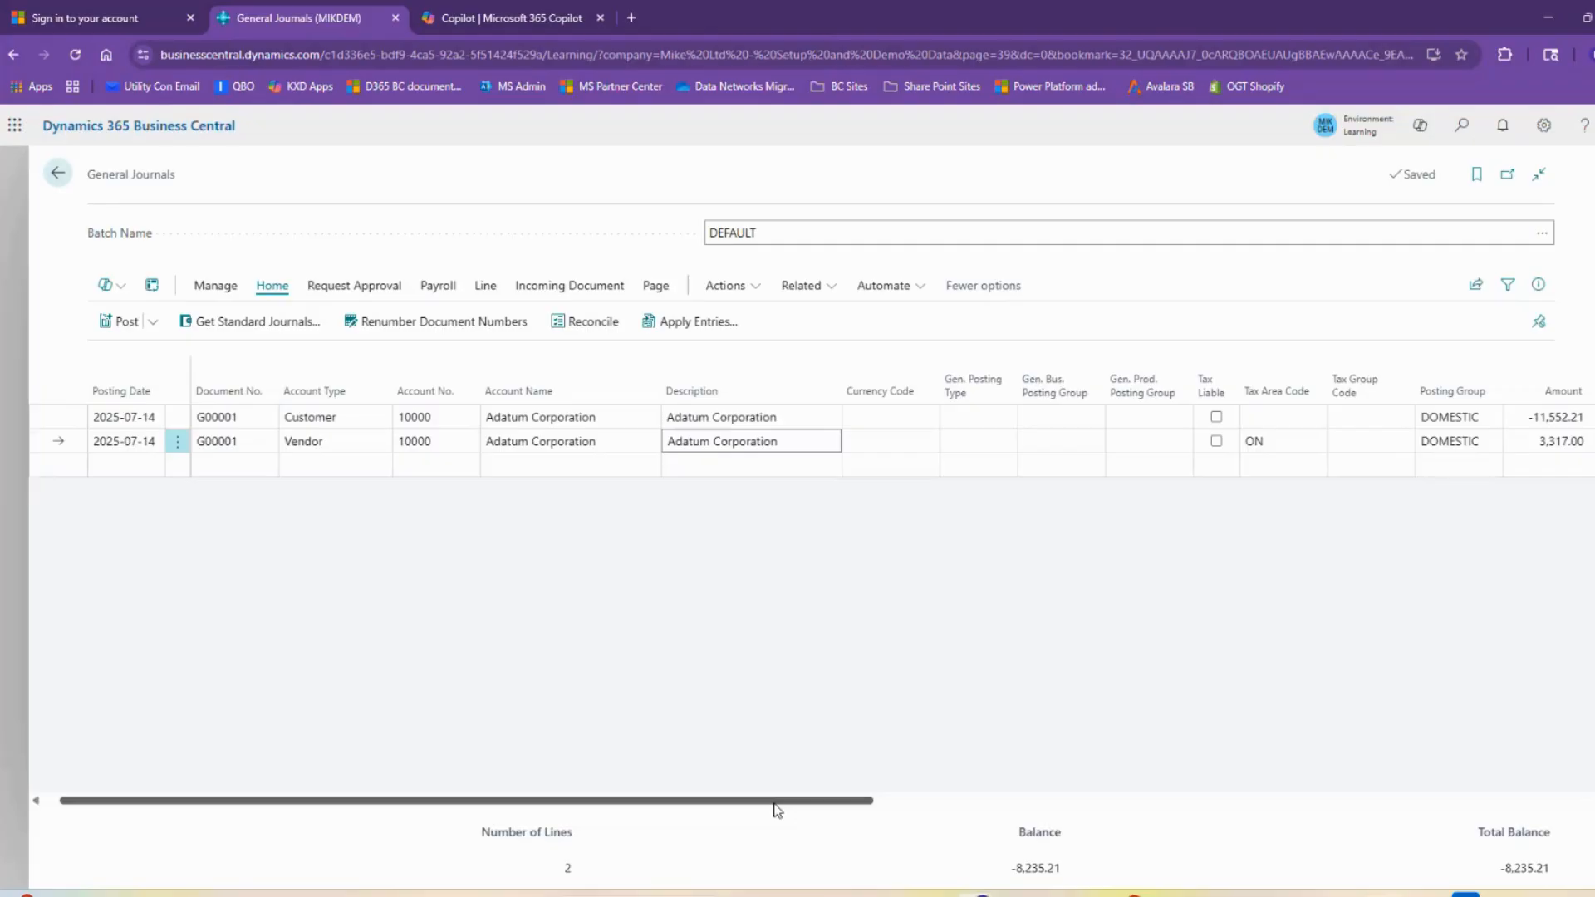
mouse_move(774, 806)
mouse_down()
mouse_move(836, 815)
mouse_move(766, 811)
mouse_up()
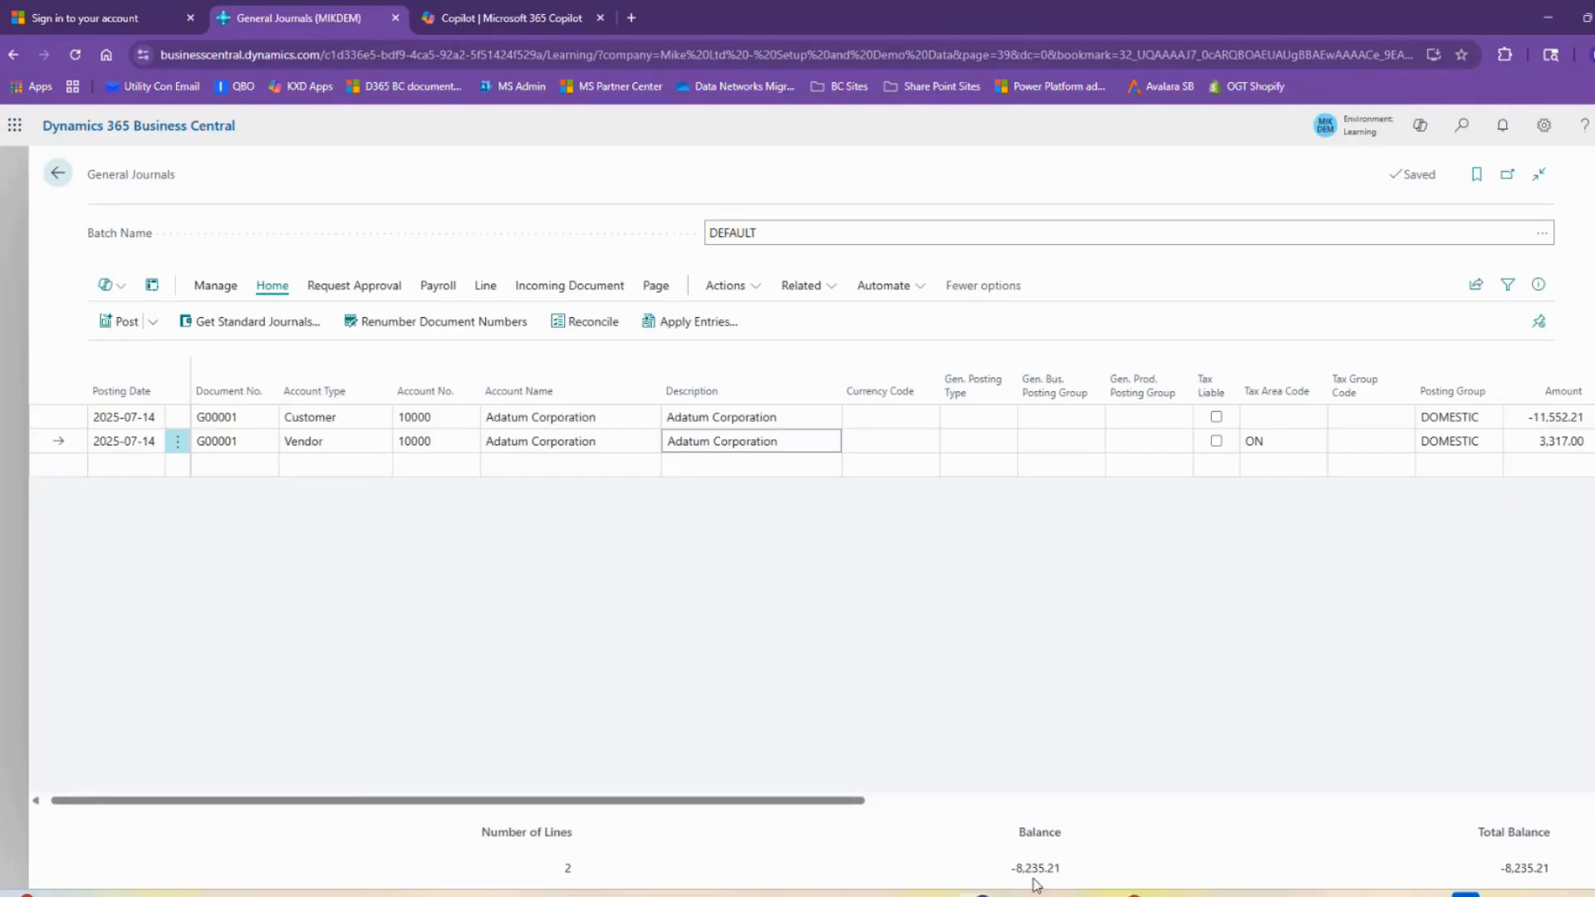
Step: Add a third journal line with account type Bank Account and the CHECKING account of World Wide Bank
click(427, 462)
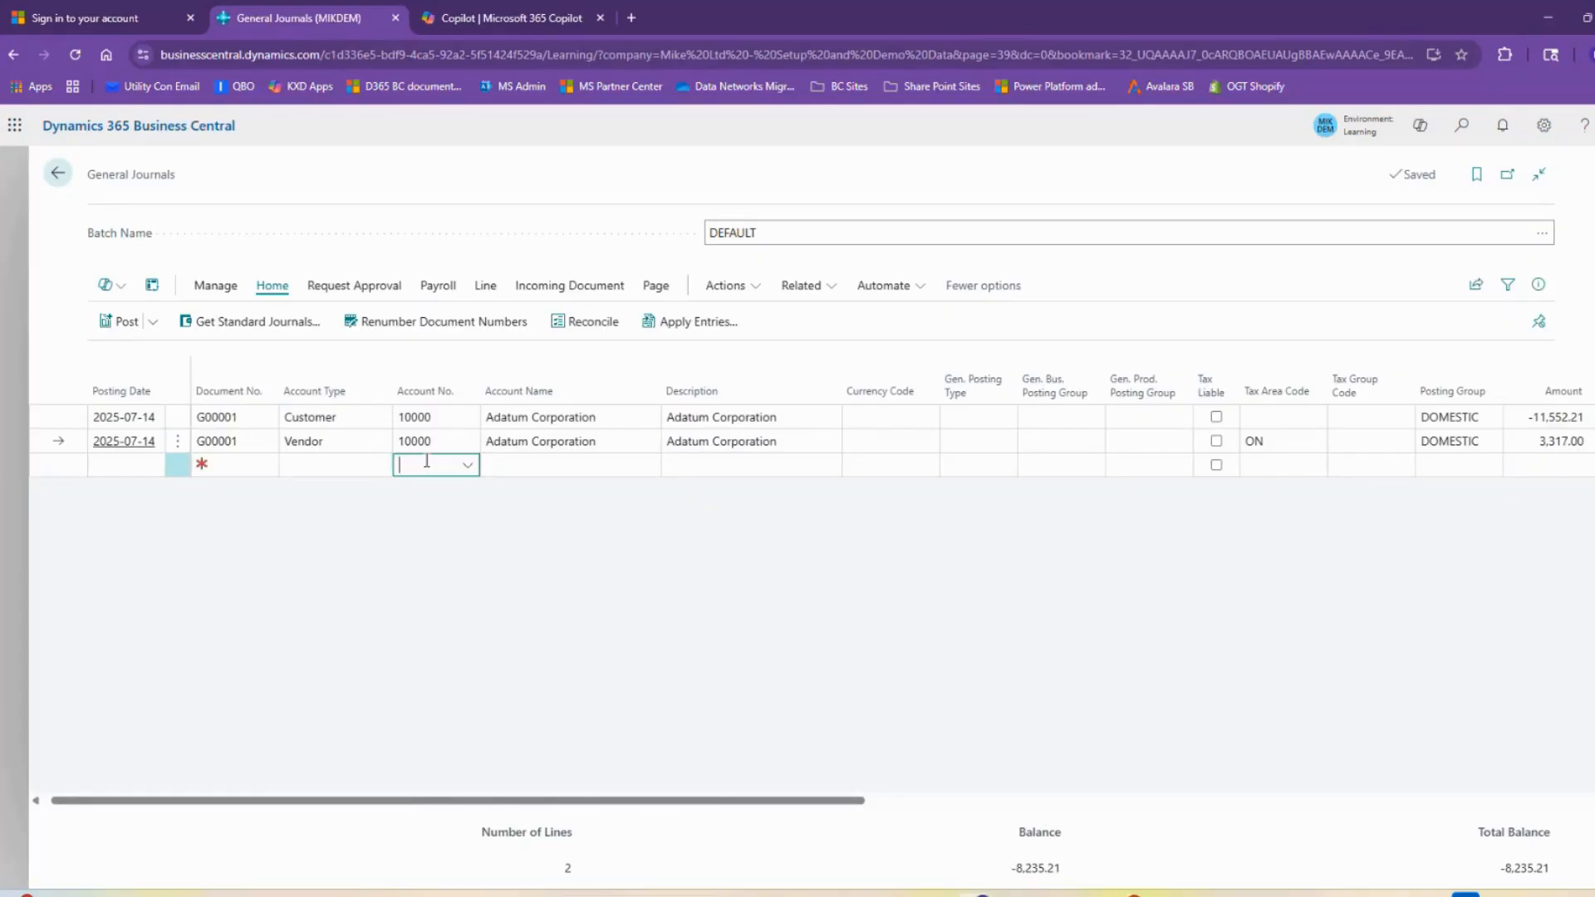
click(335, 472)
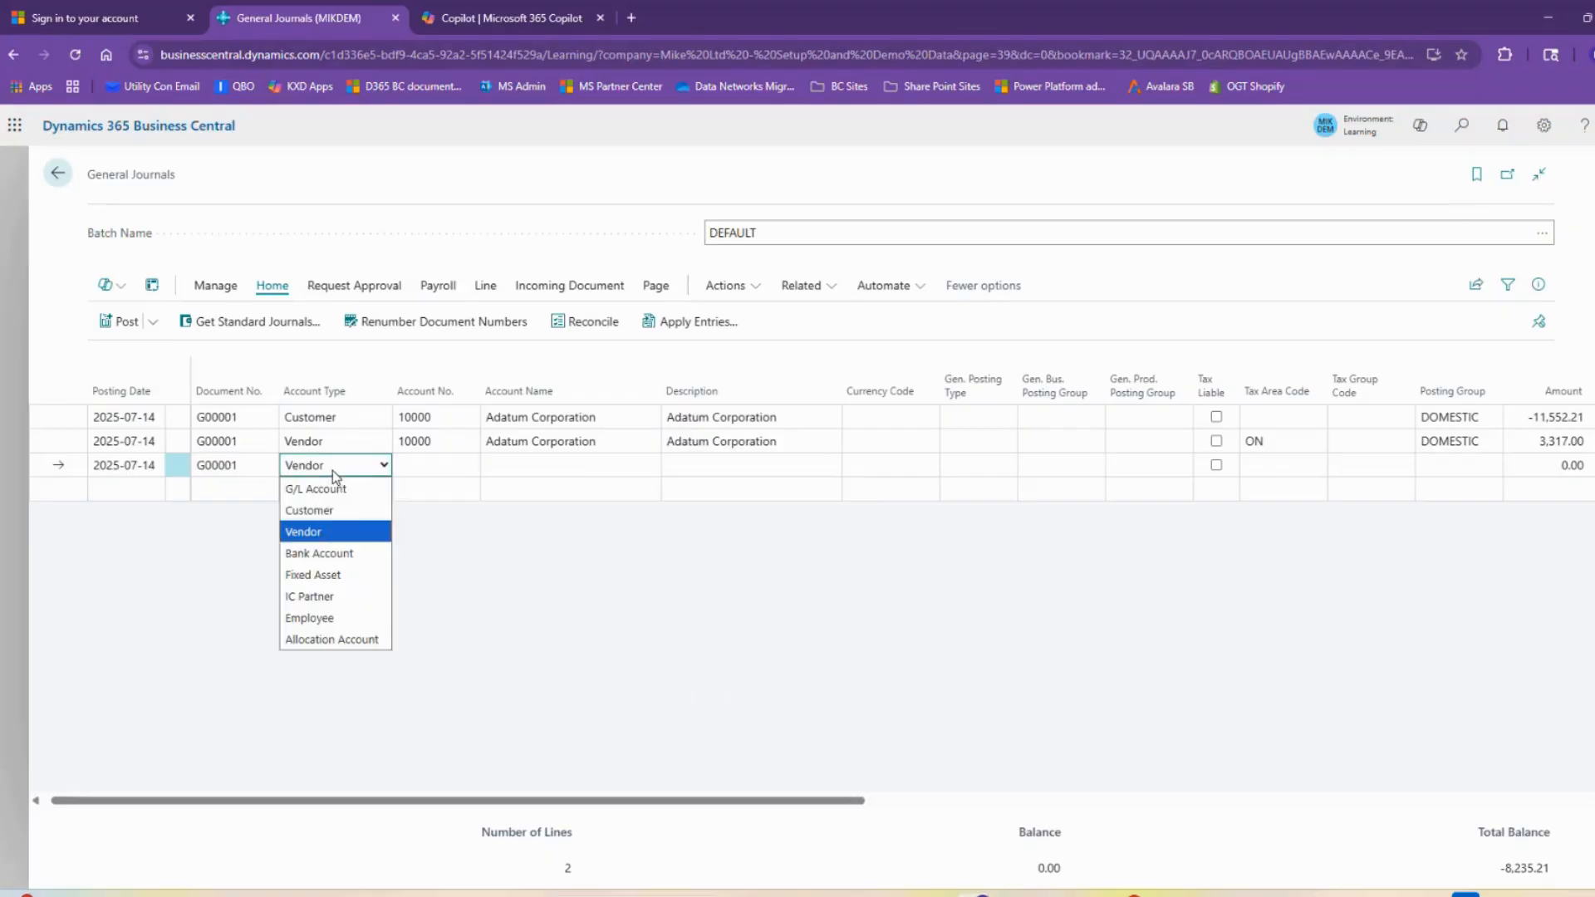
click(341, 553)
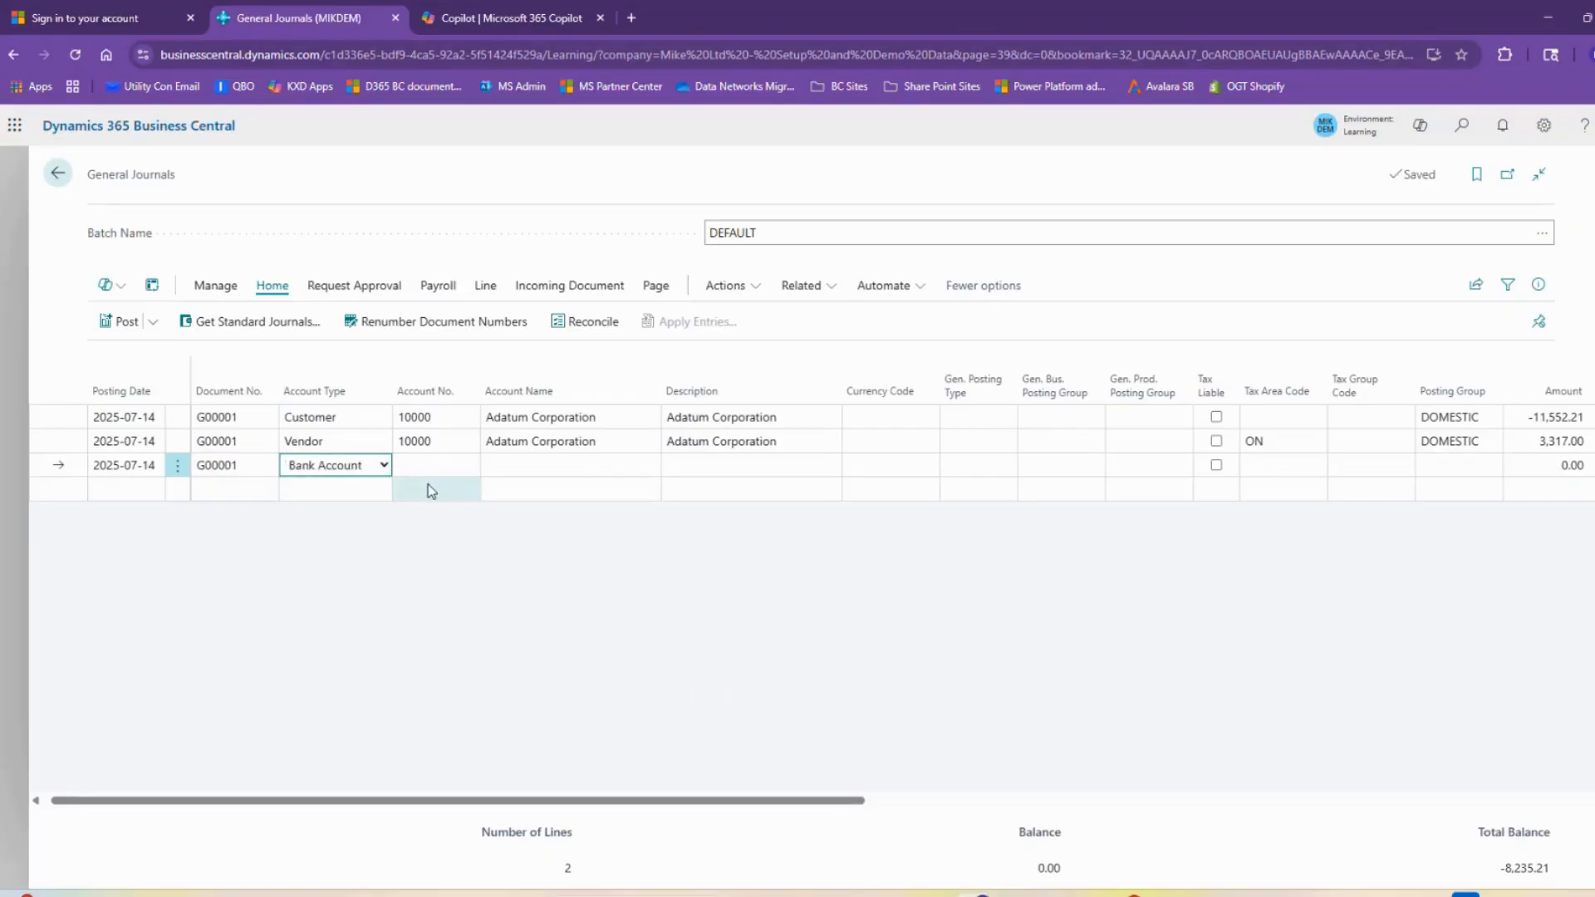
click(438, 465)
click(471, 467)
click(462, 539)
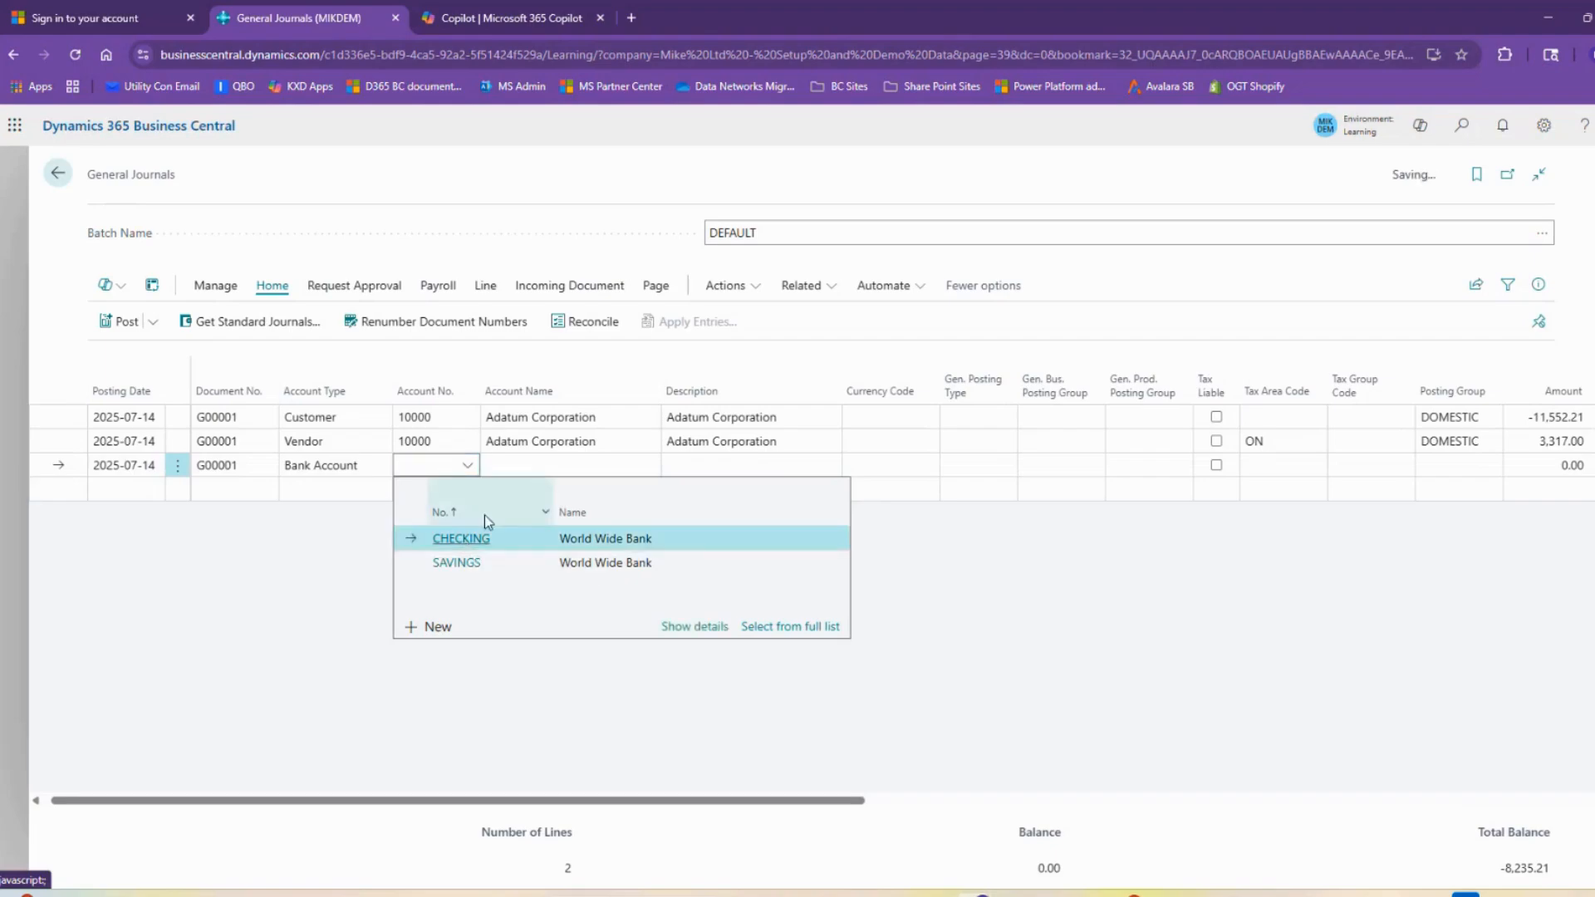
Step: Set the bank account line's amount to 8,235.21 and check the journal's total balance
click(1547, 466)
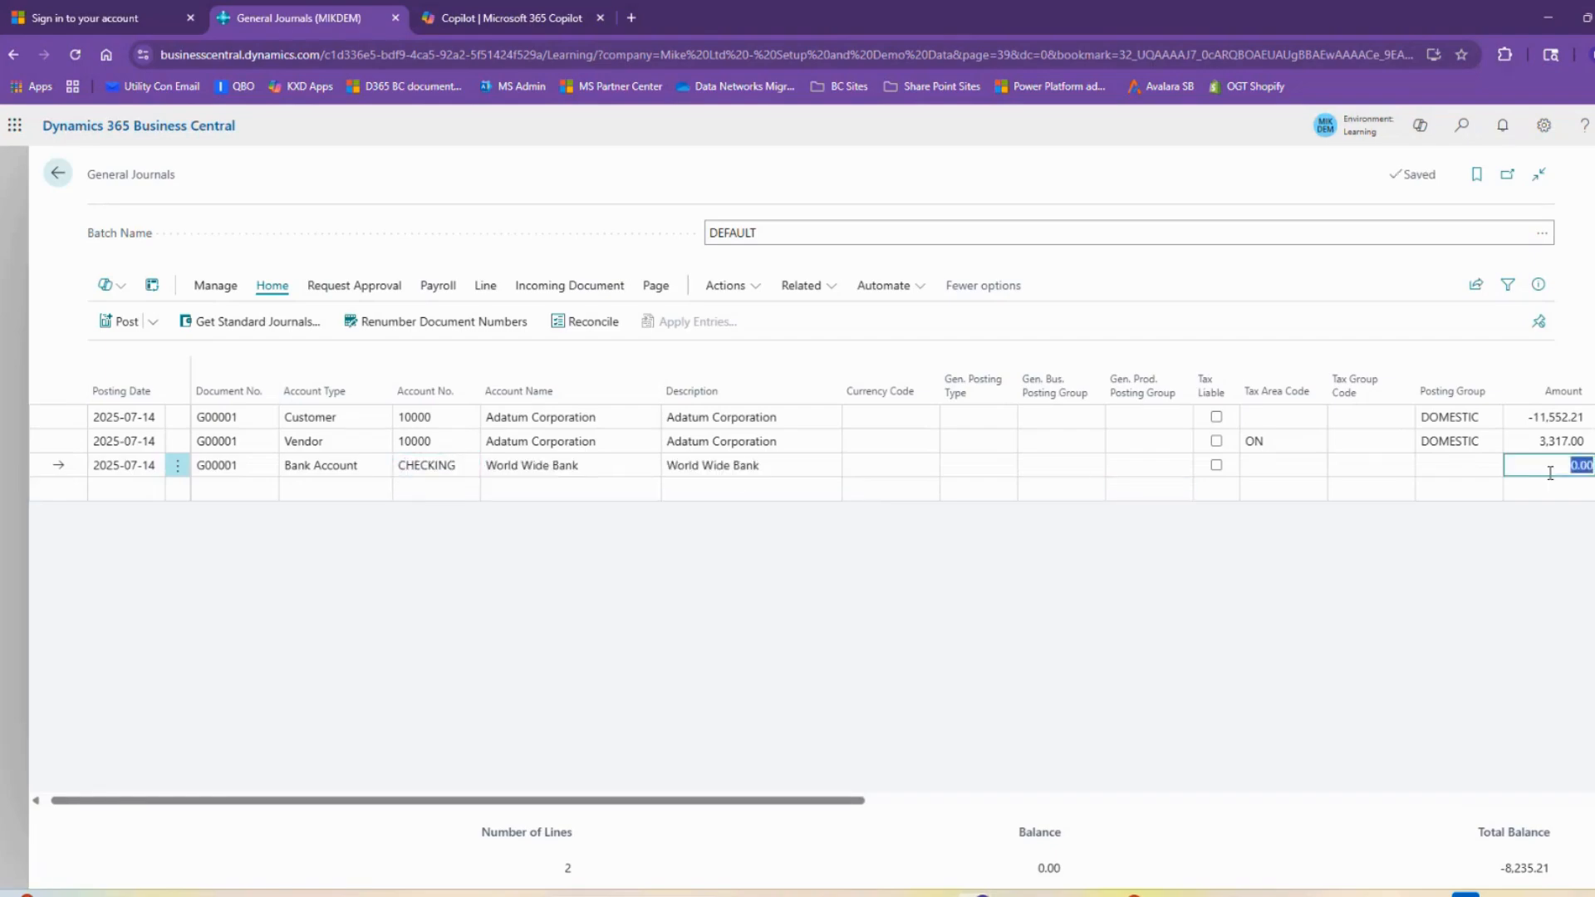
text(8,)
text(235.21)
key(Tab)
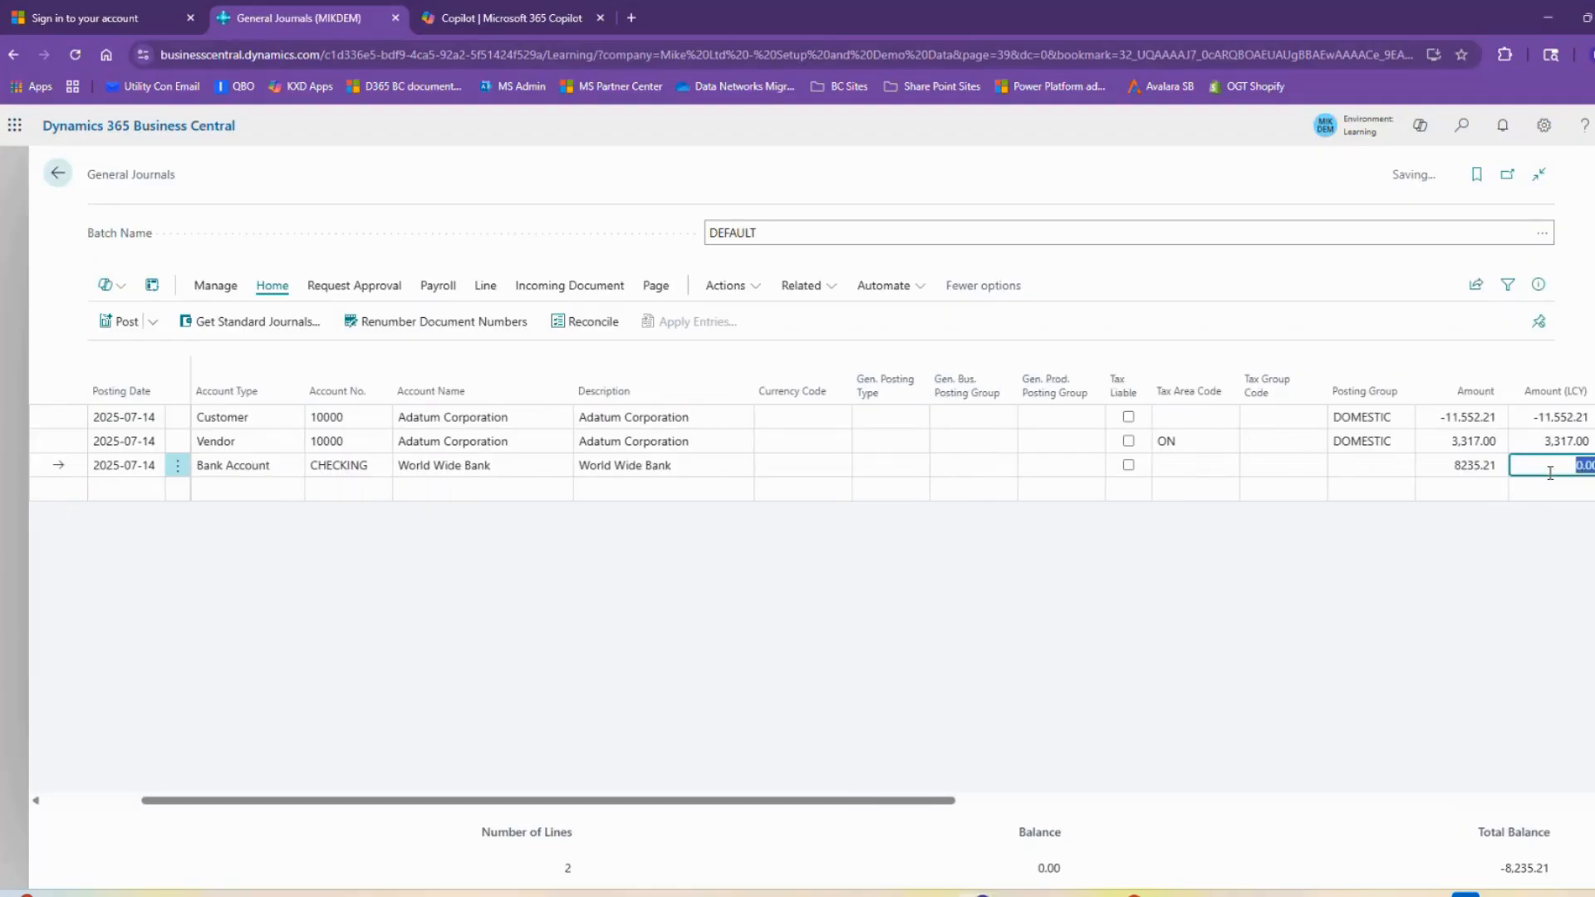
drag(951, 802, 1056, 802)
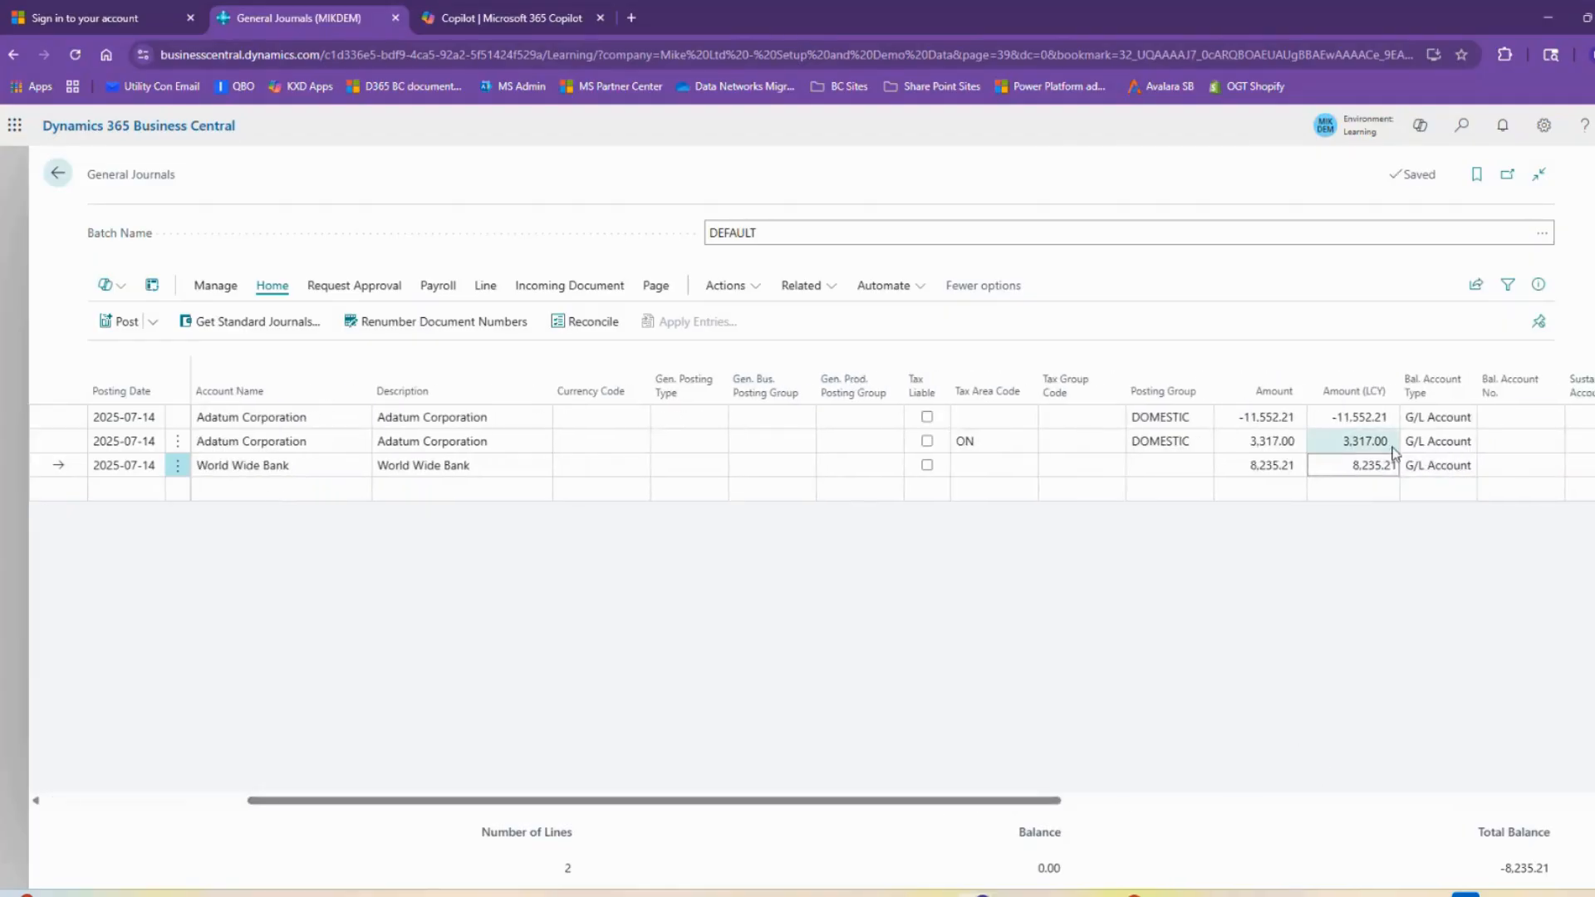
click(1354, 443)
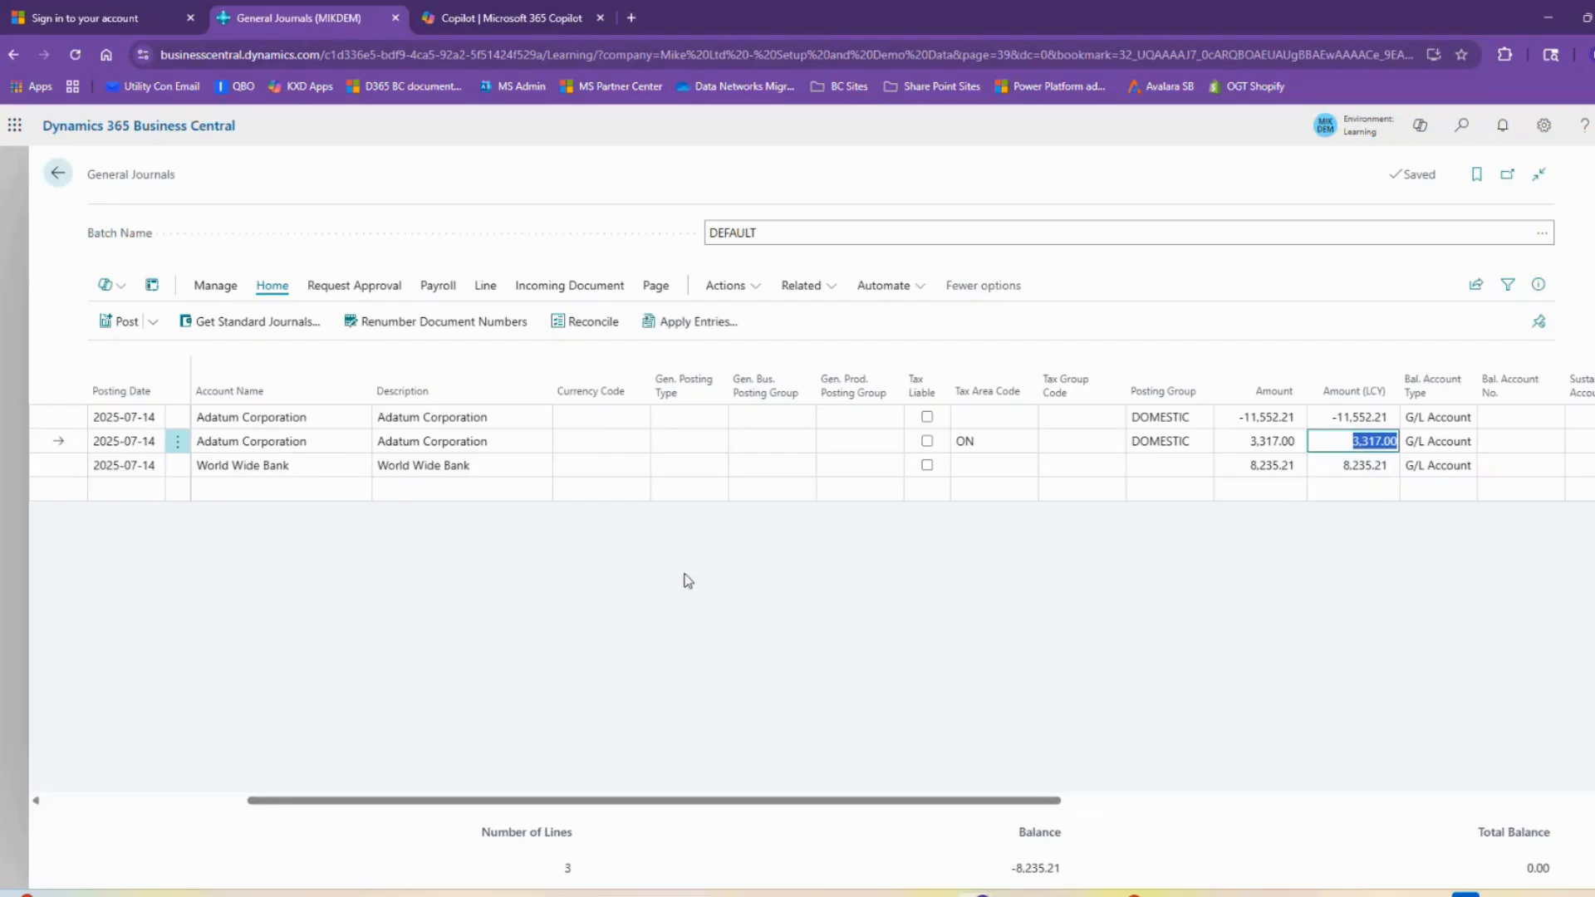
Step: Preview the journal's posting, examine its G/L entries, and return to the journal
click(154, 323)
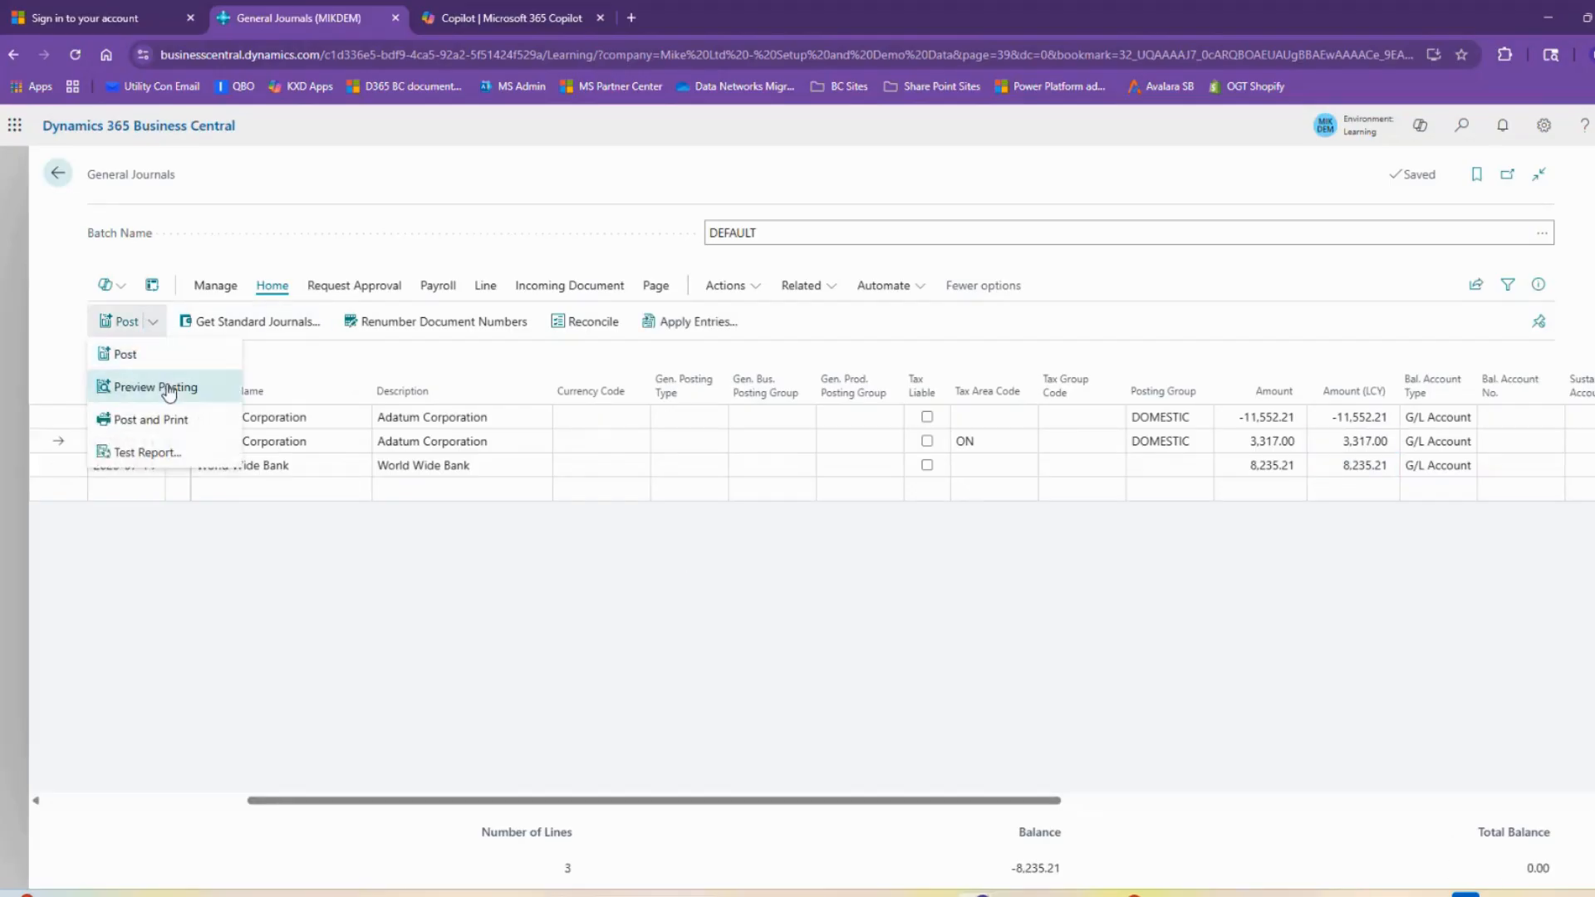
click(158, 387)
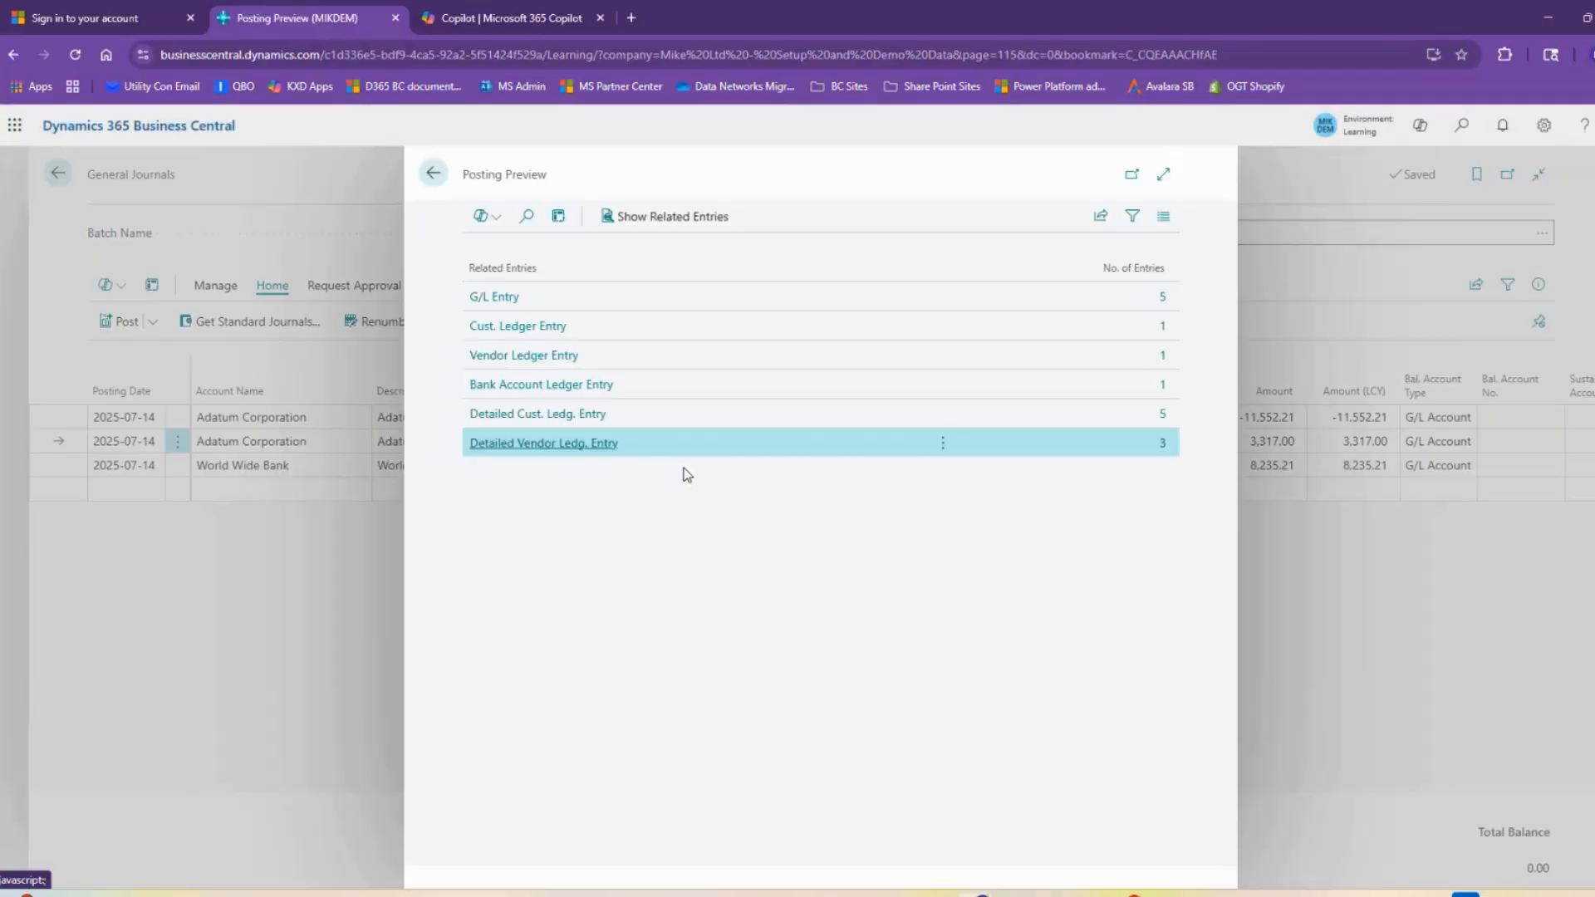
click(1163, 298)
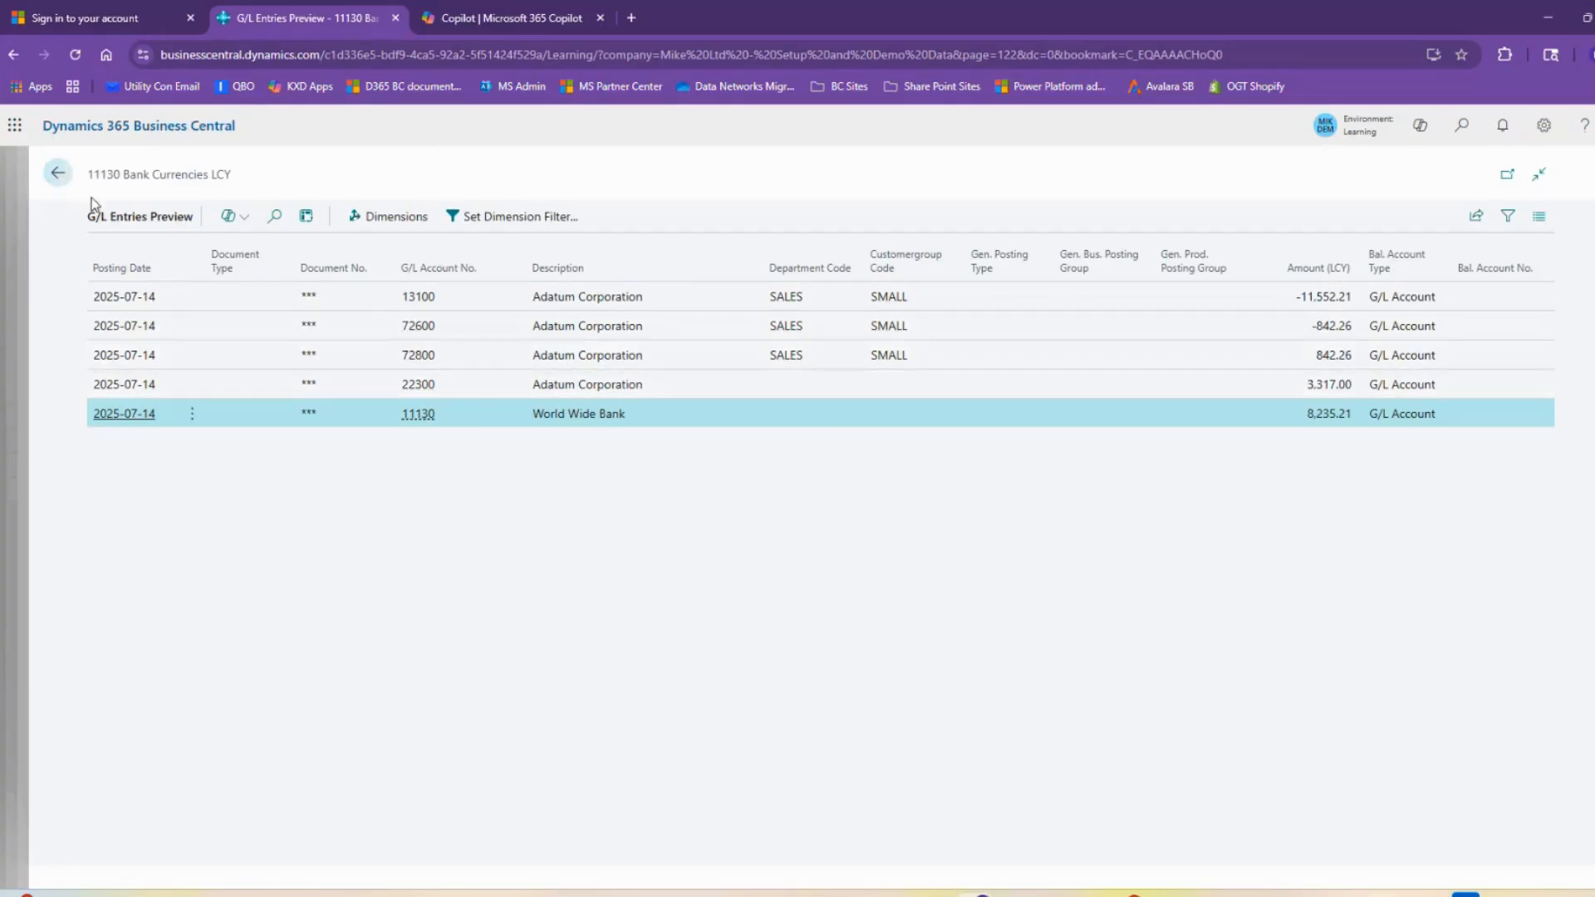
click(58, 173)
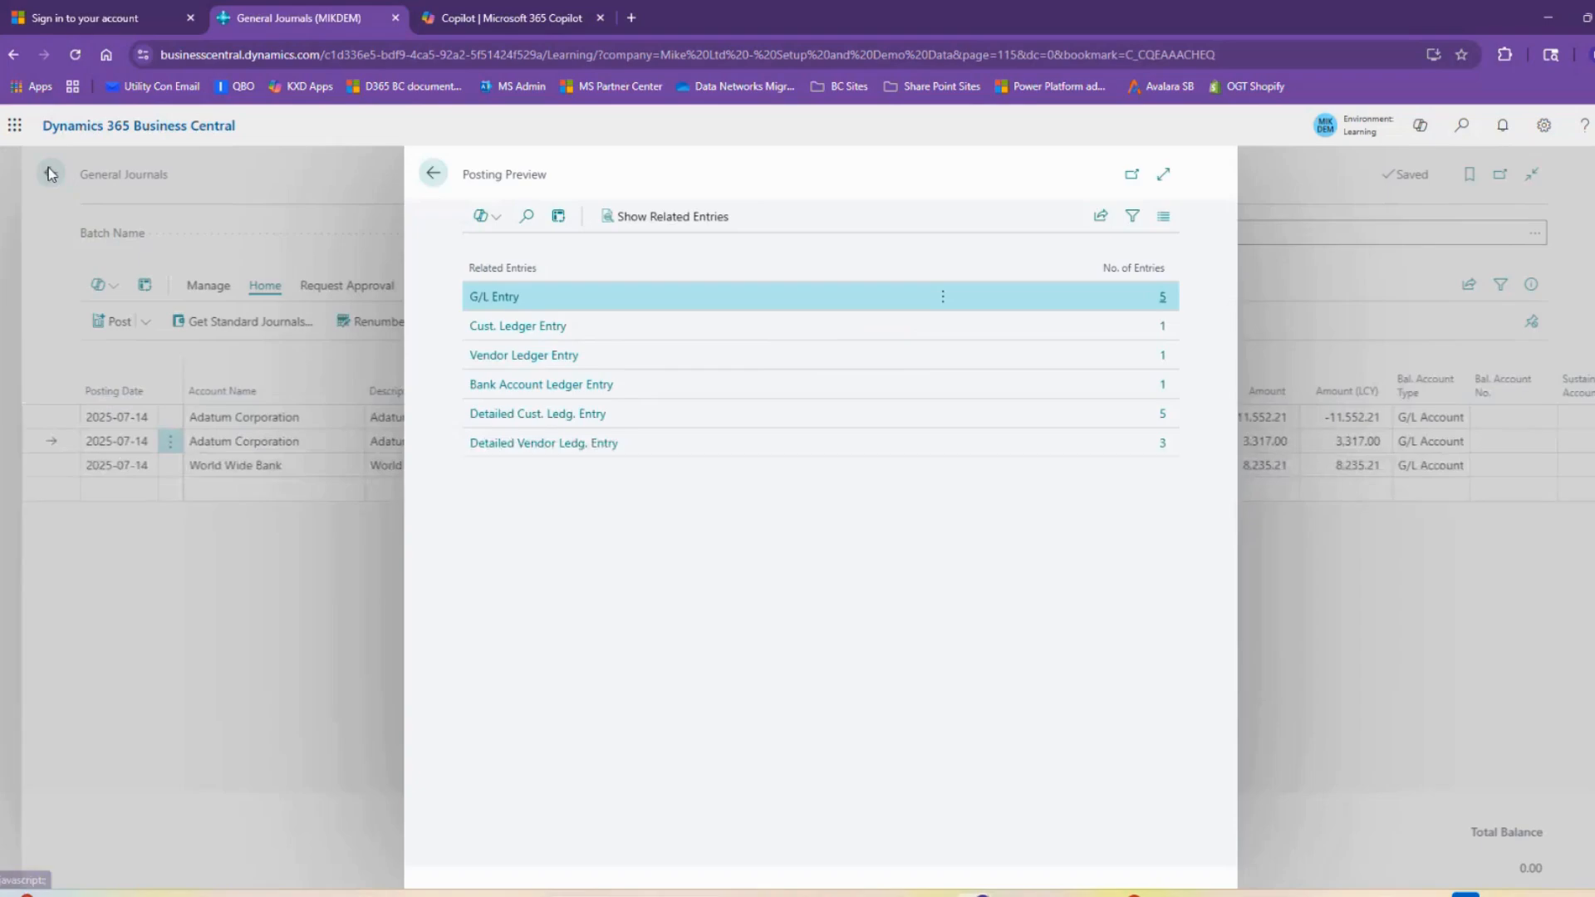
click(429, 176)
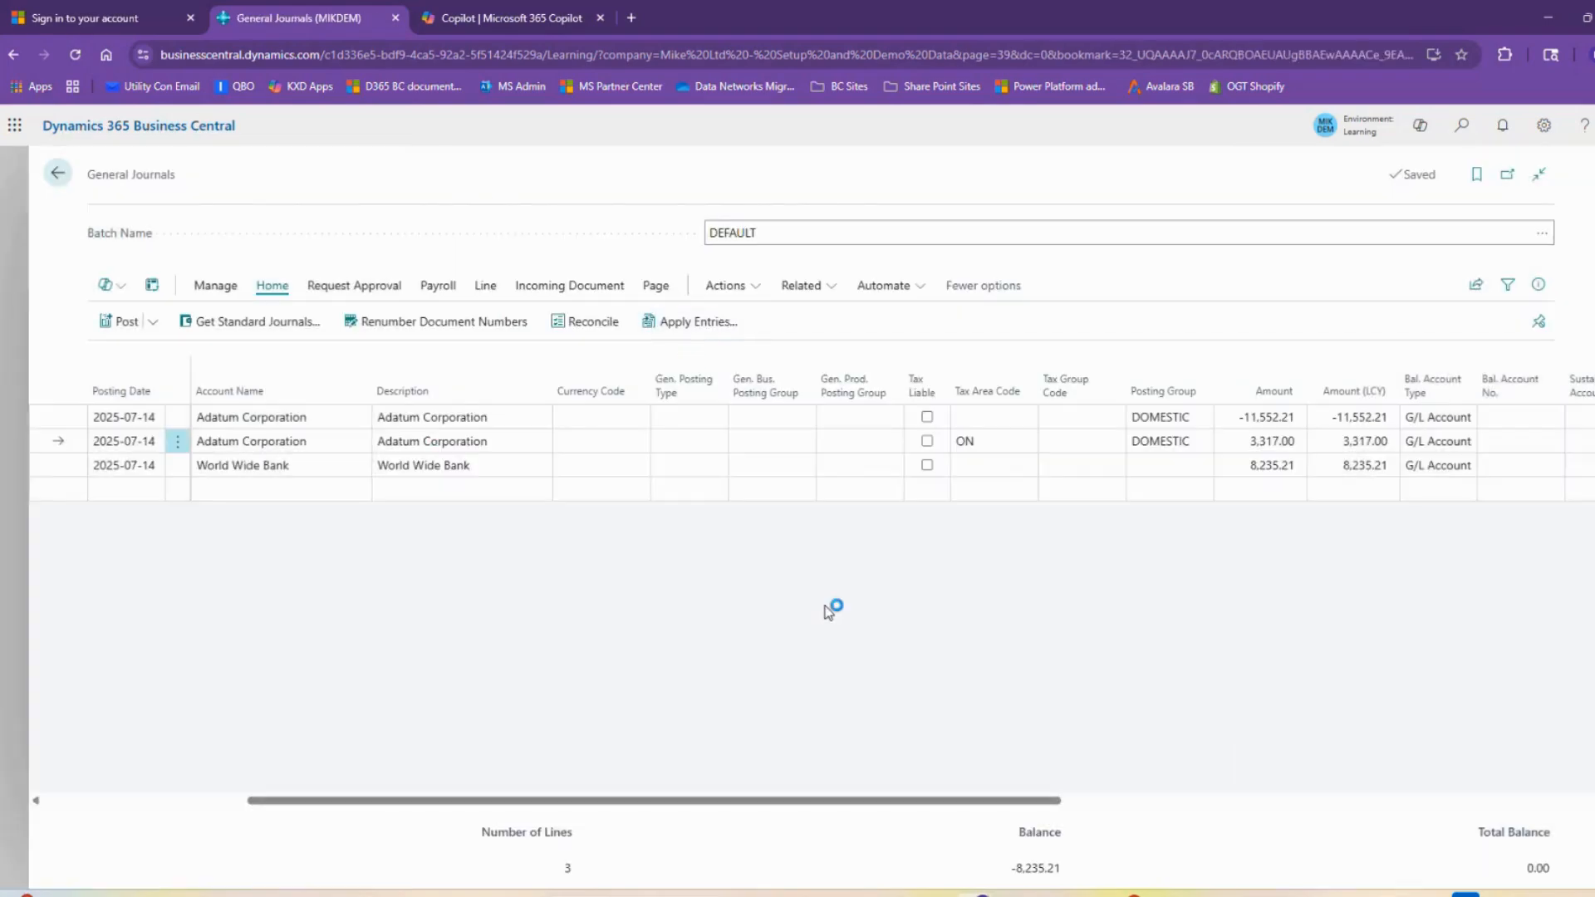
click(1277, 487)
drag(598, 800, 475, 784)
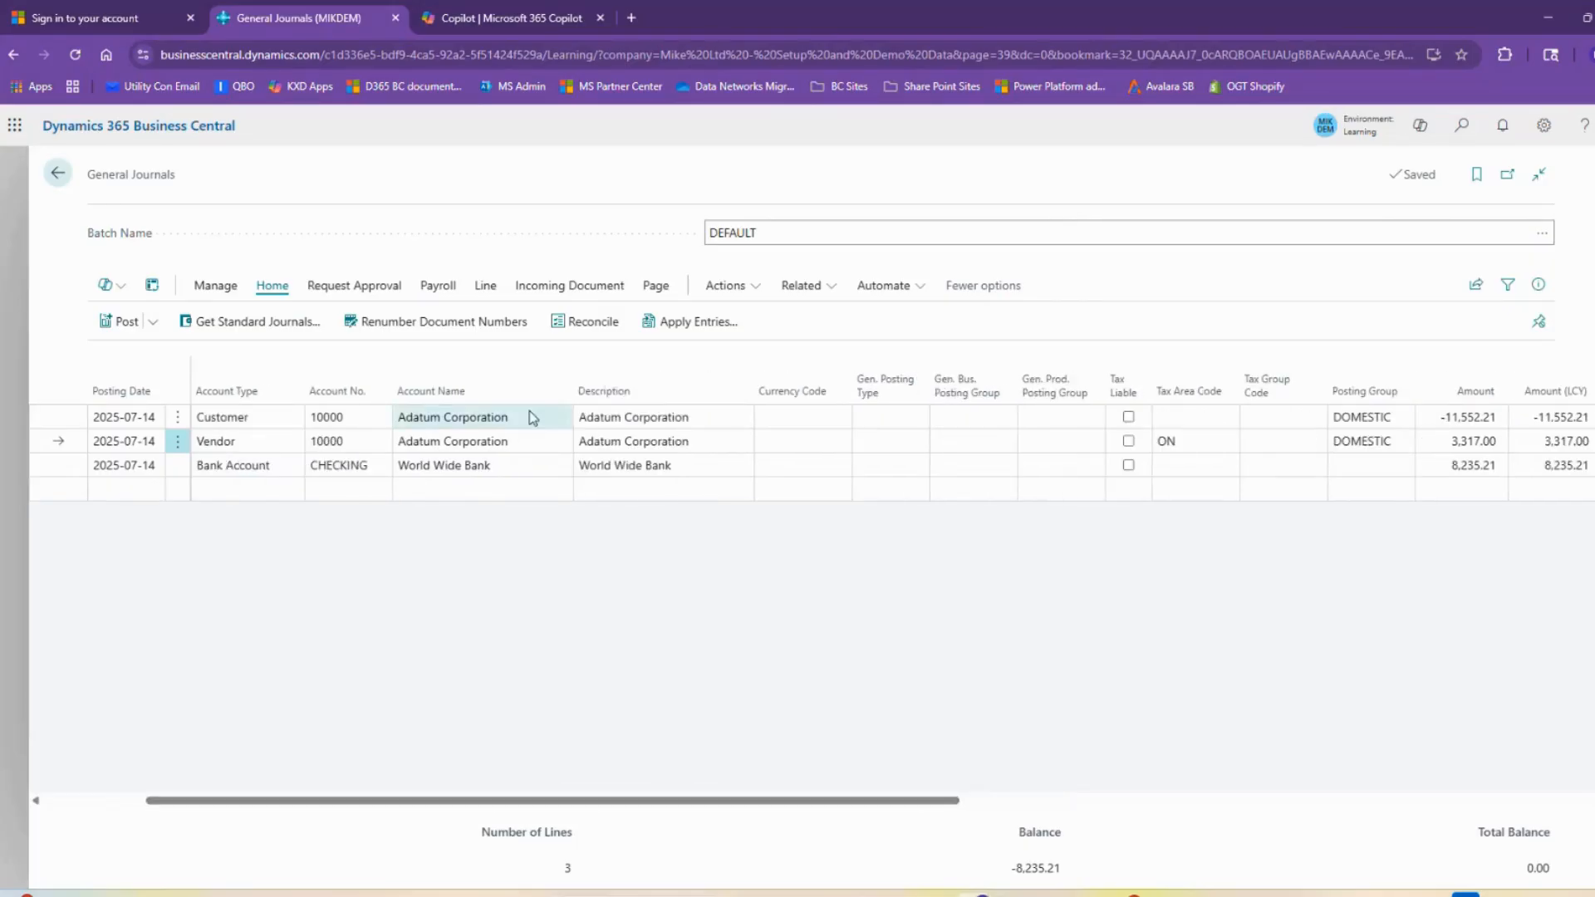
drag(631, 804, 470, 780)
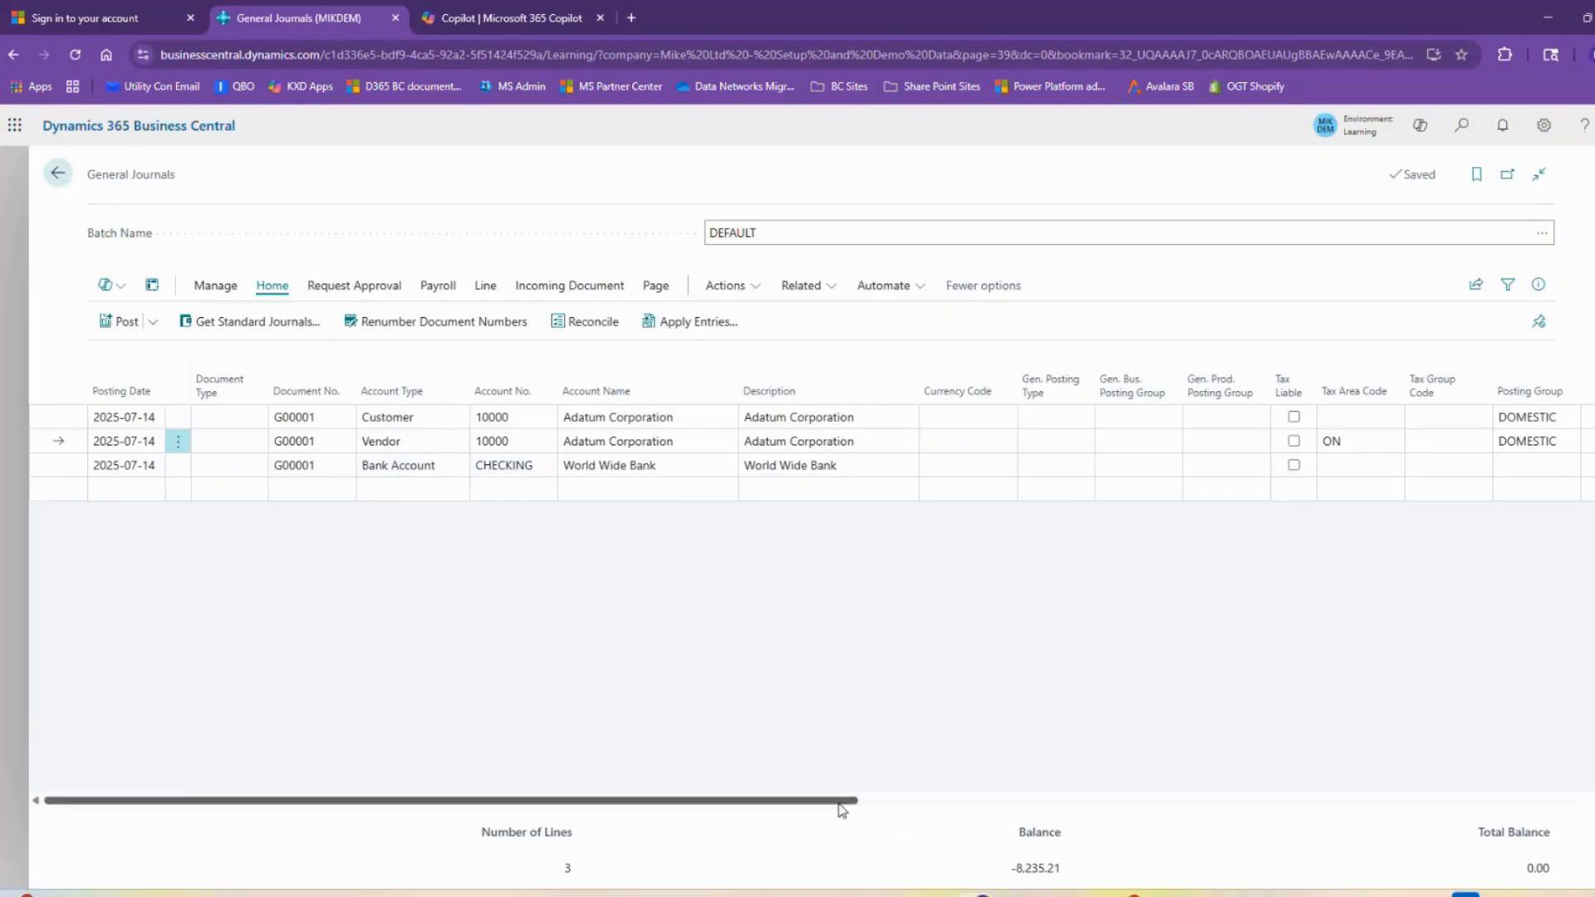
Step: Review the journal line amounts, and change the third line's account type to G/L Account with the Other Receivables account
mouse_move(840, 808)
mouse_down()
mouse_move(1089, 806)
mouse_move(858, 786)
mouse_up()
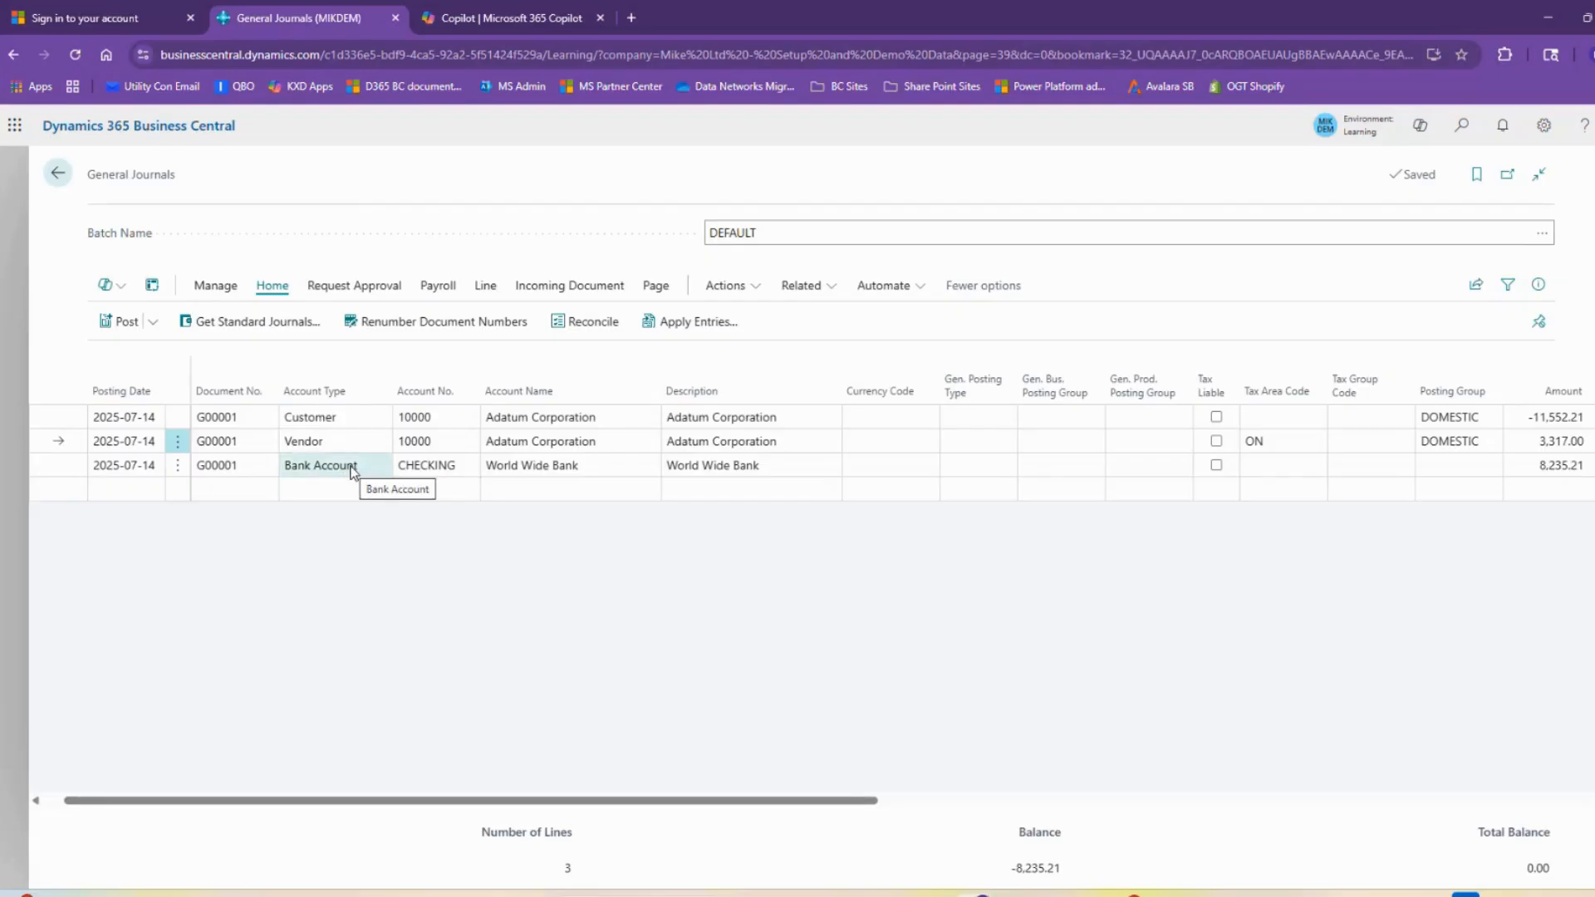
drag(814, 801, 1020, 801)
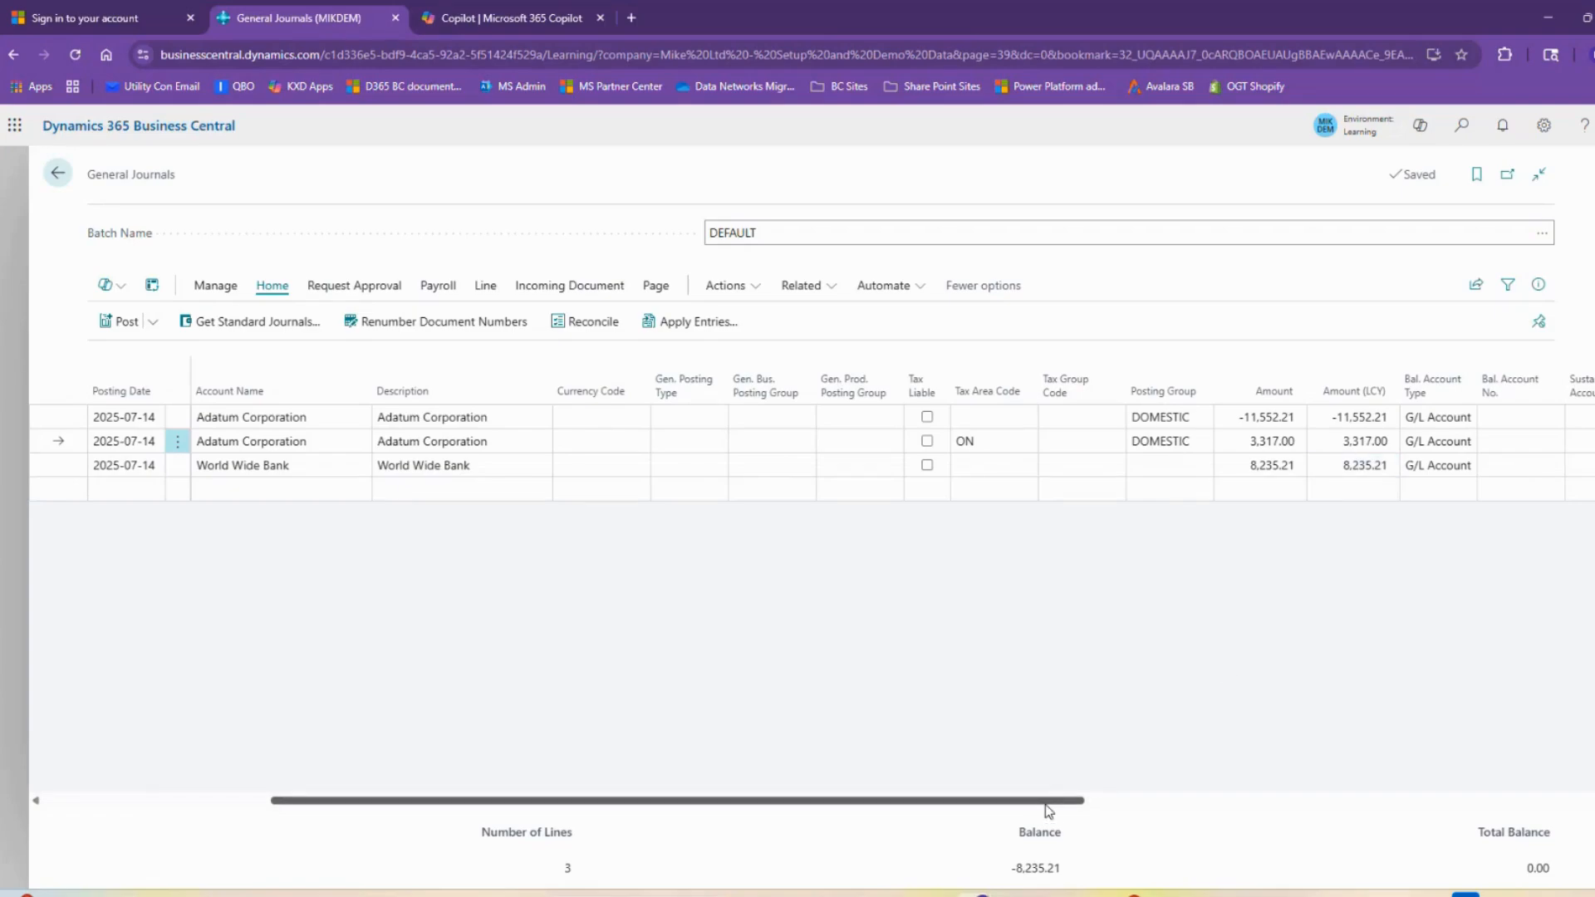
drag(1017, 801, 858, 799)
click(417, 467)
click(417, 467)
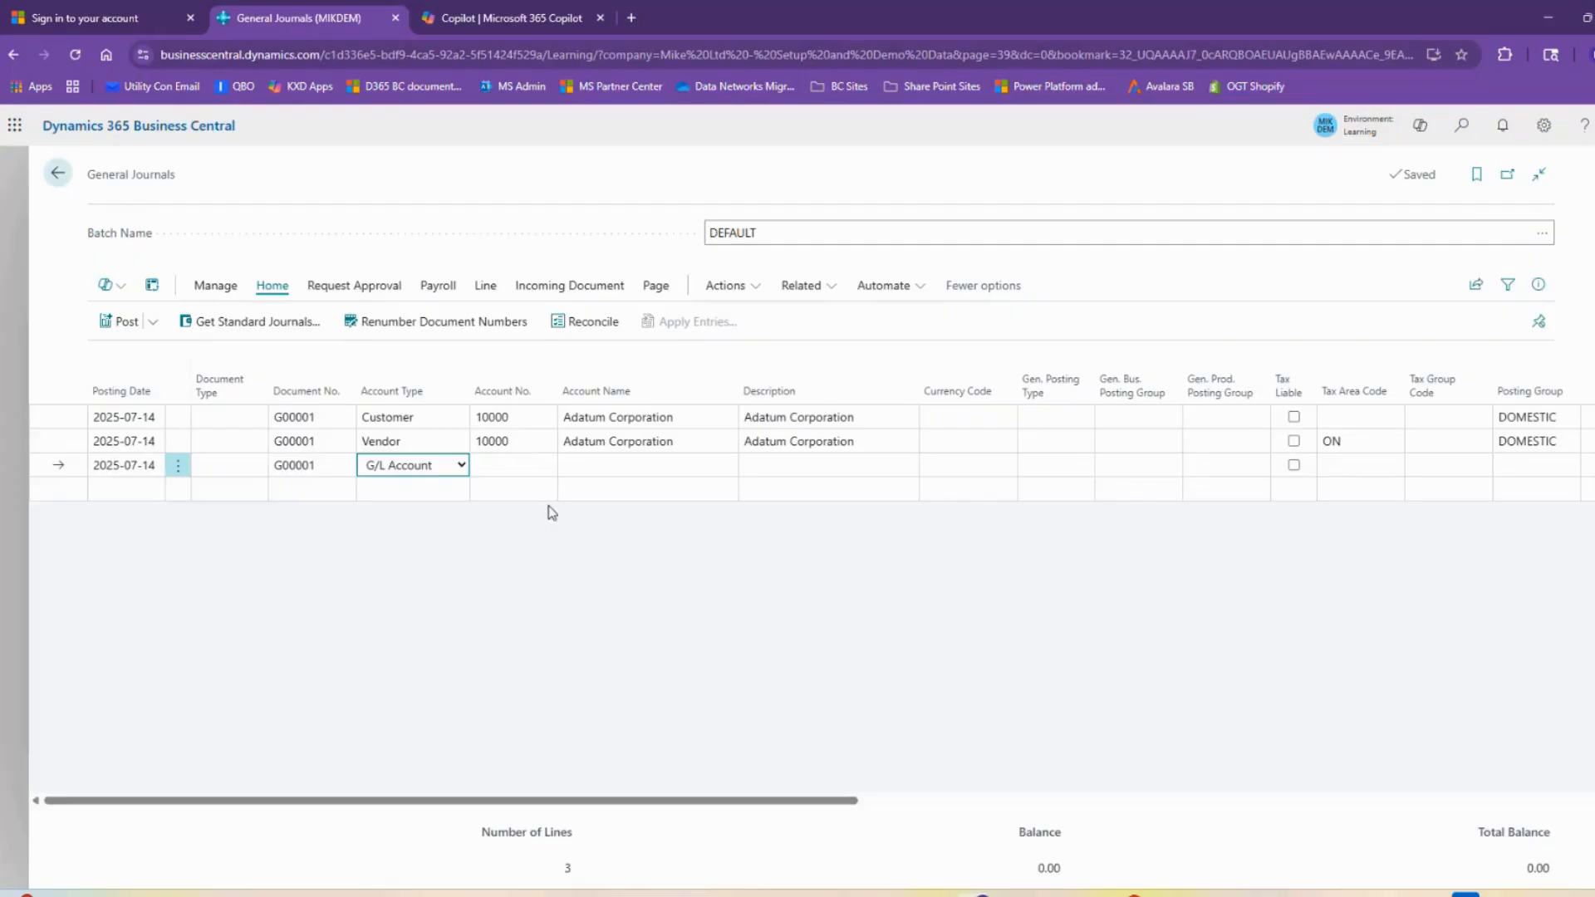
click(508, 466)
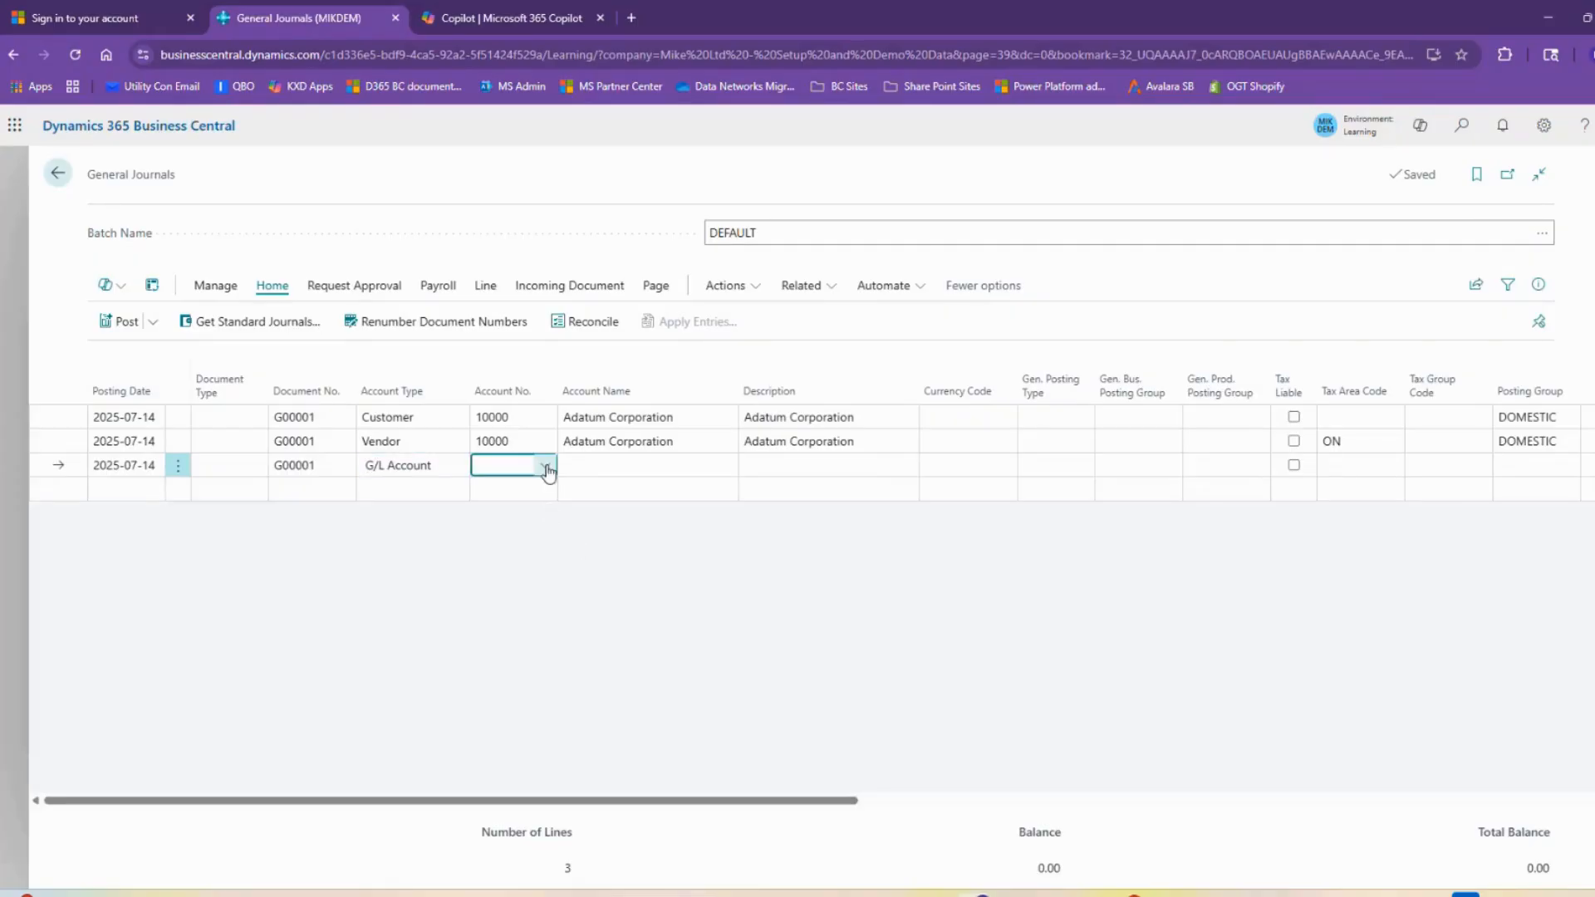
click(546, 467)
scroll(511, 515, down, 5)
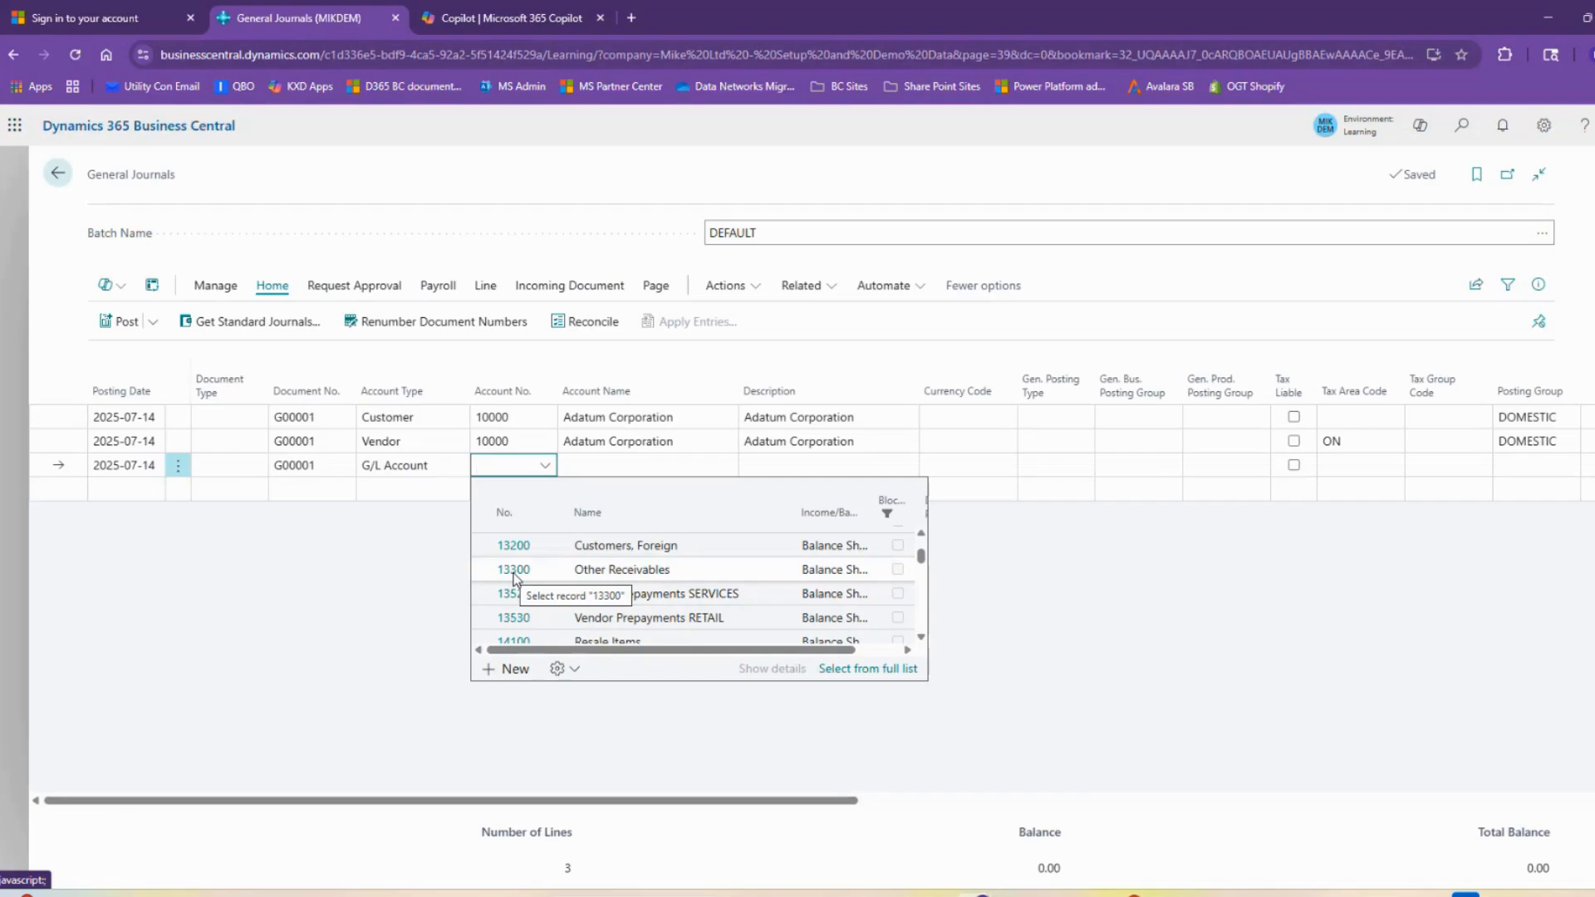
click(513, 569)
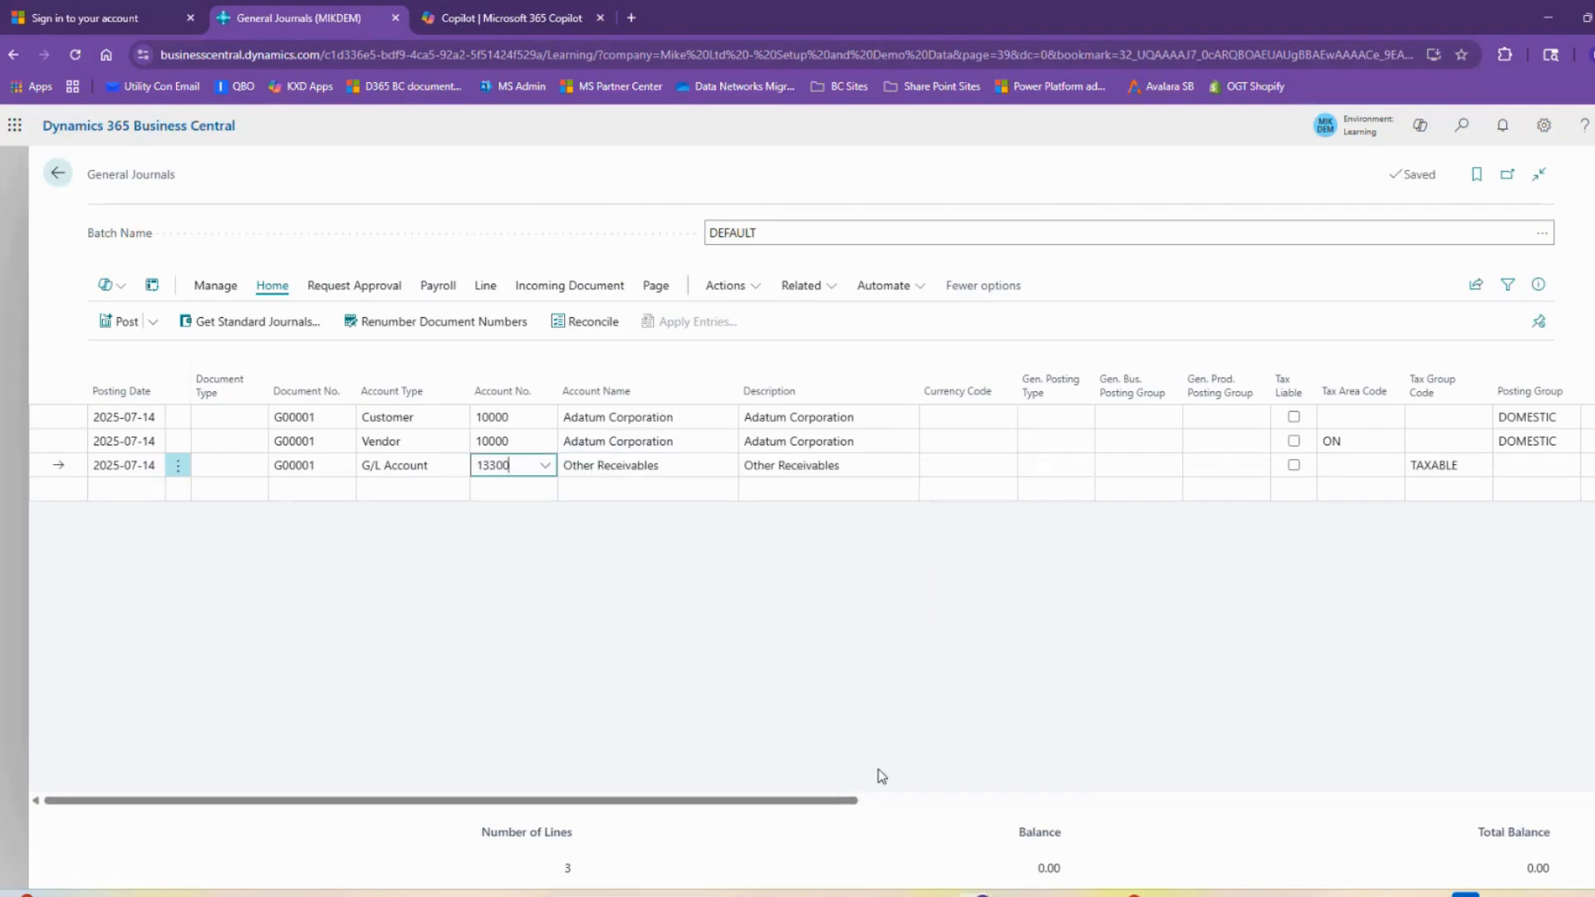
Step: Check the amounts on the three journal lines, and post the journal
drag(829, 803, 921, 802)
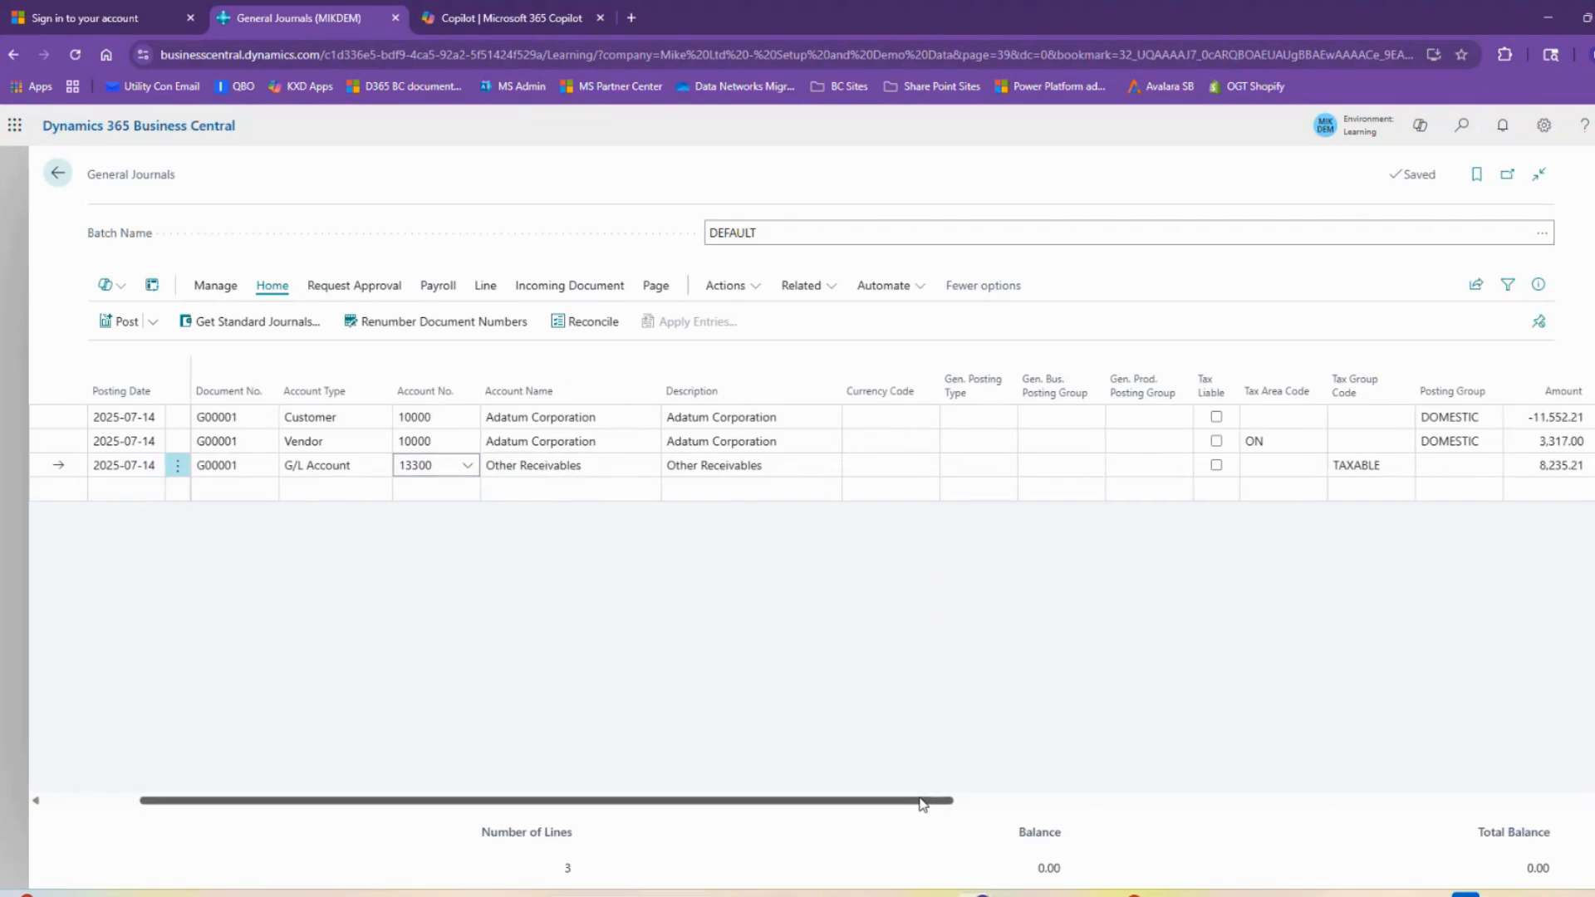
drag(926, 802, 1141, 804)
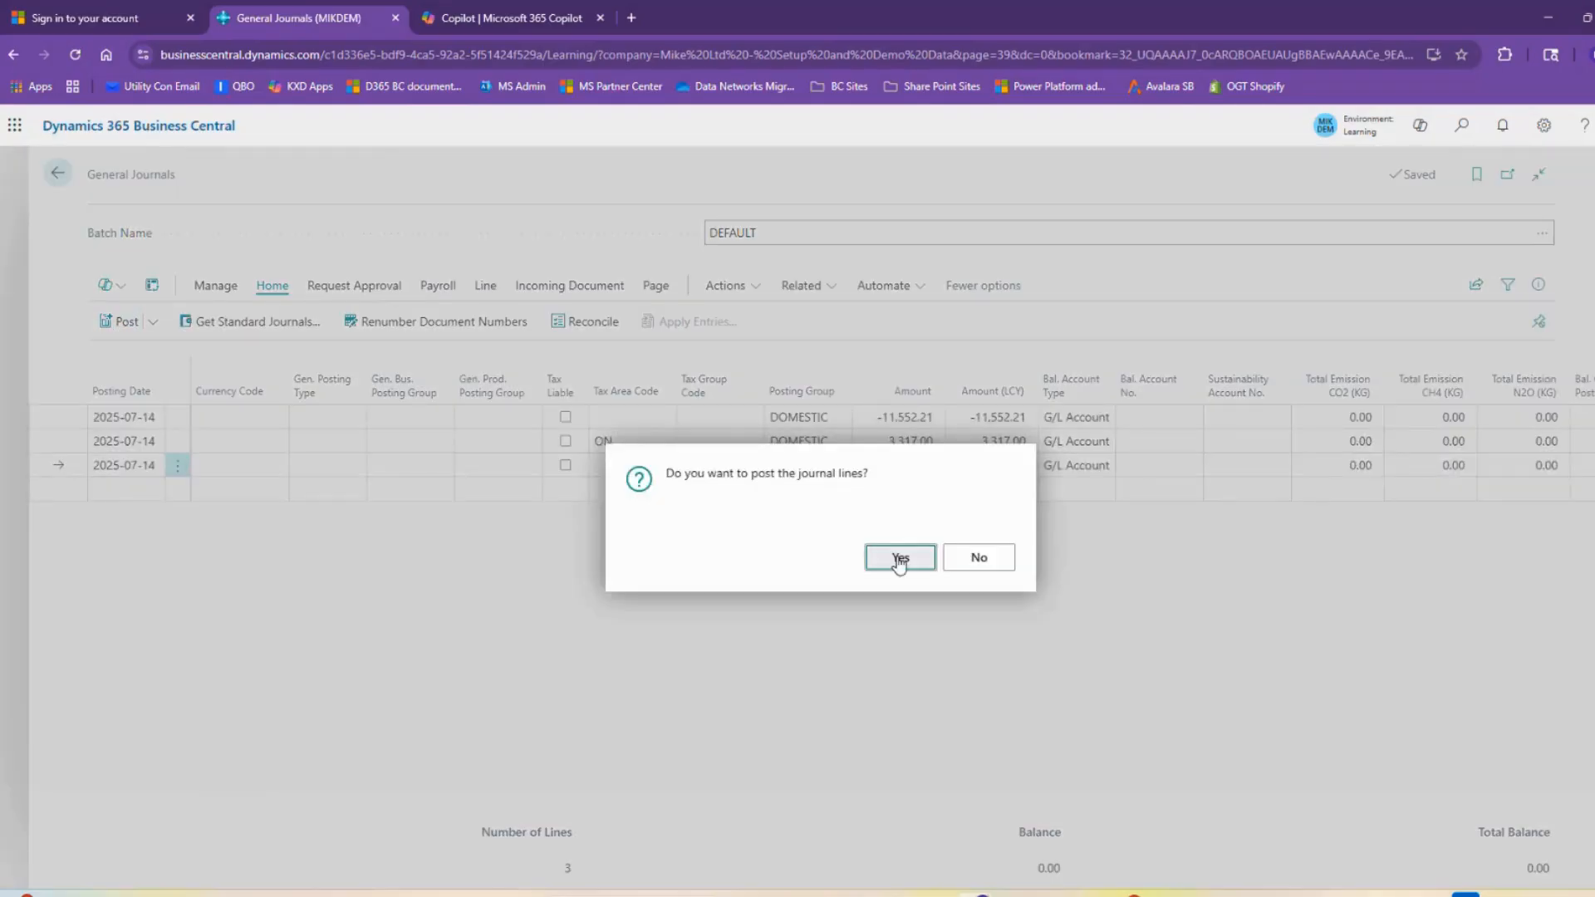
click(898, 559)
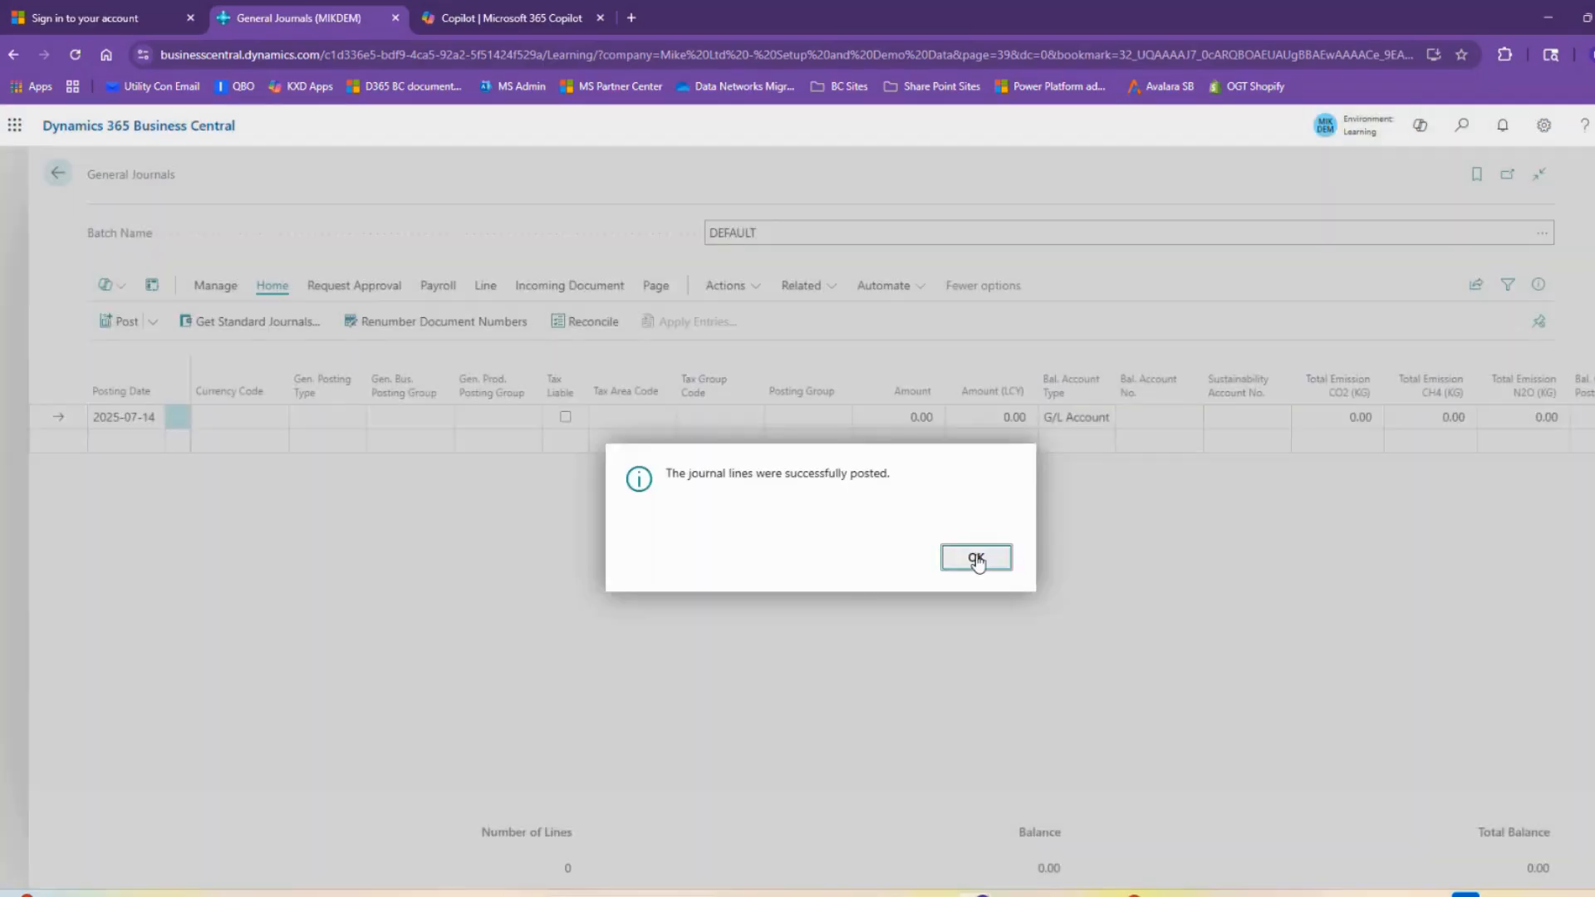
click(974, 560)
Step: Open Adatum Corporation's customer card from the customer list and examine the open ledger entries behind its balance
click(58, 175)
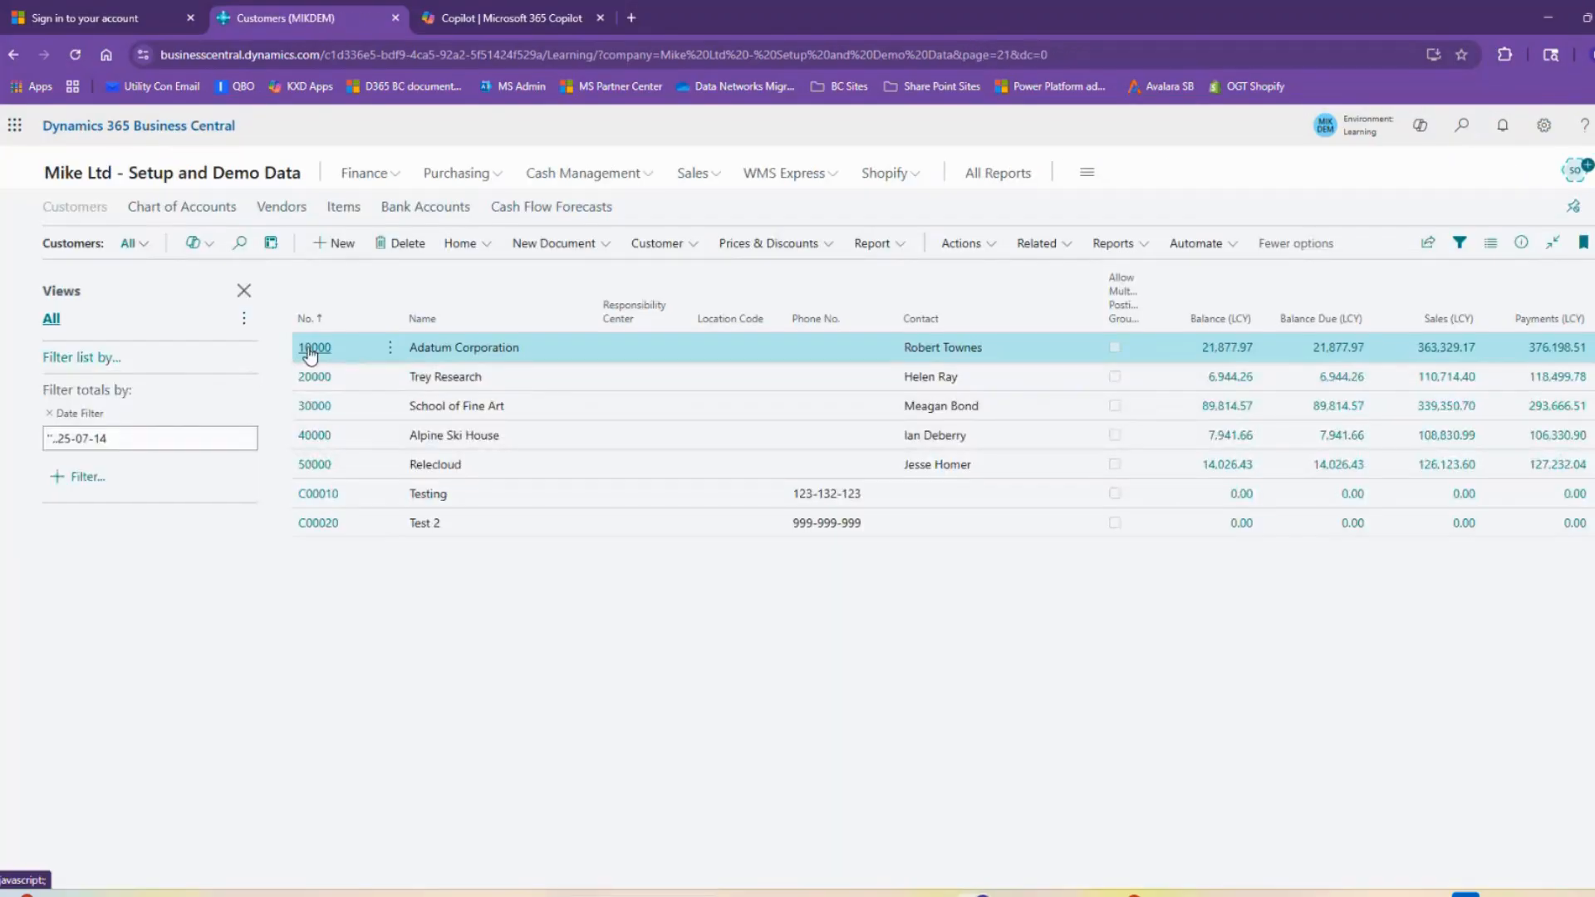
click(313, 349)
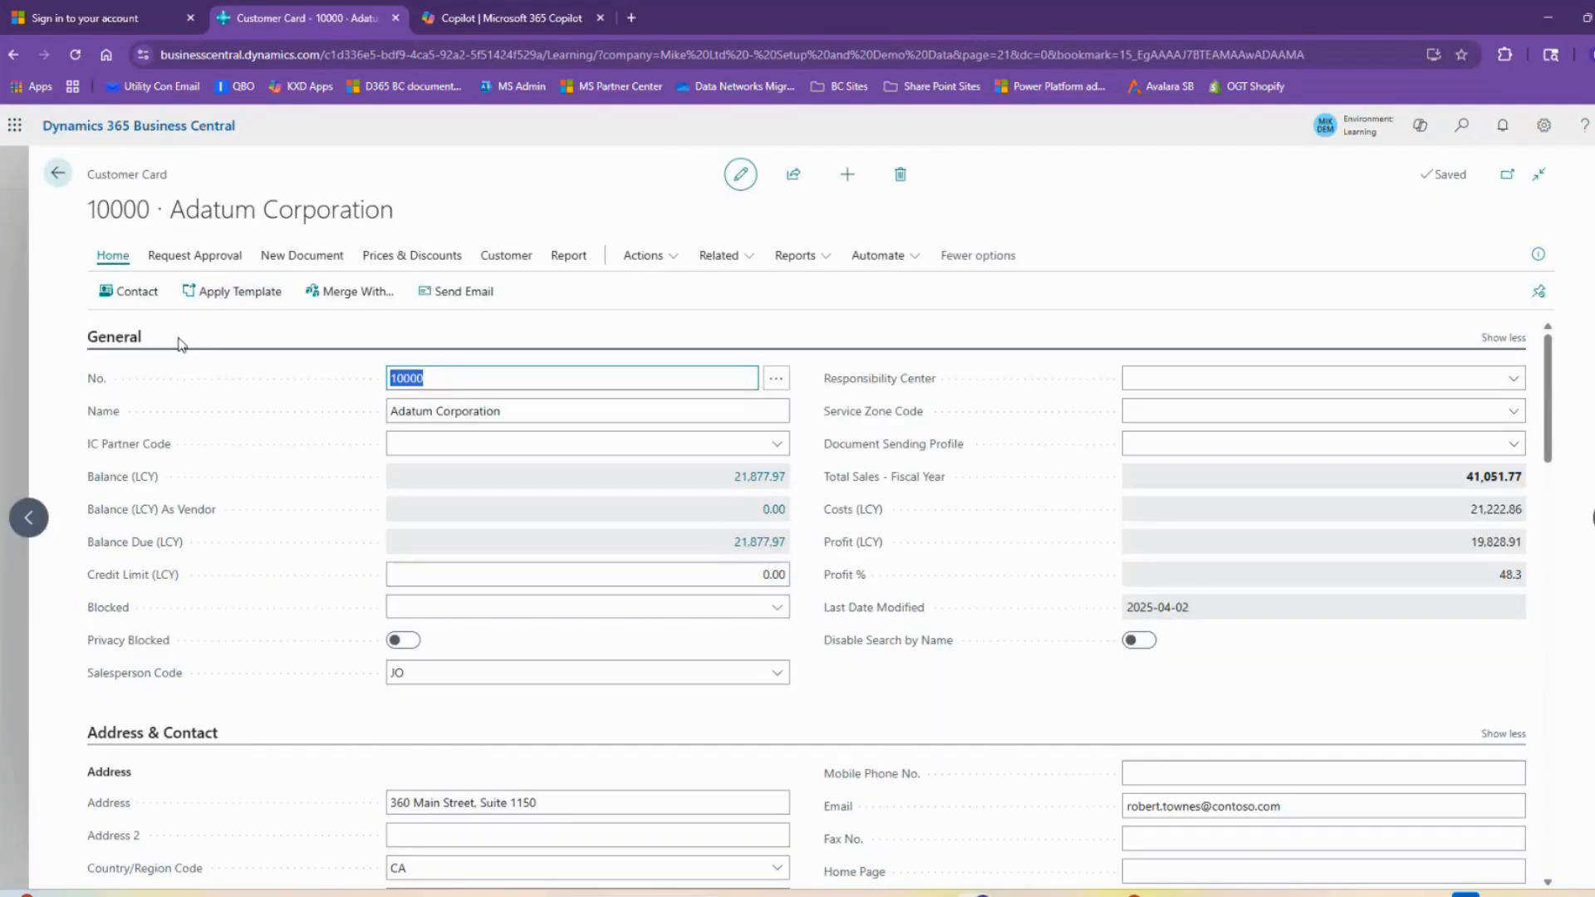
click(764, 482)
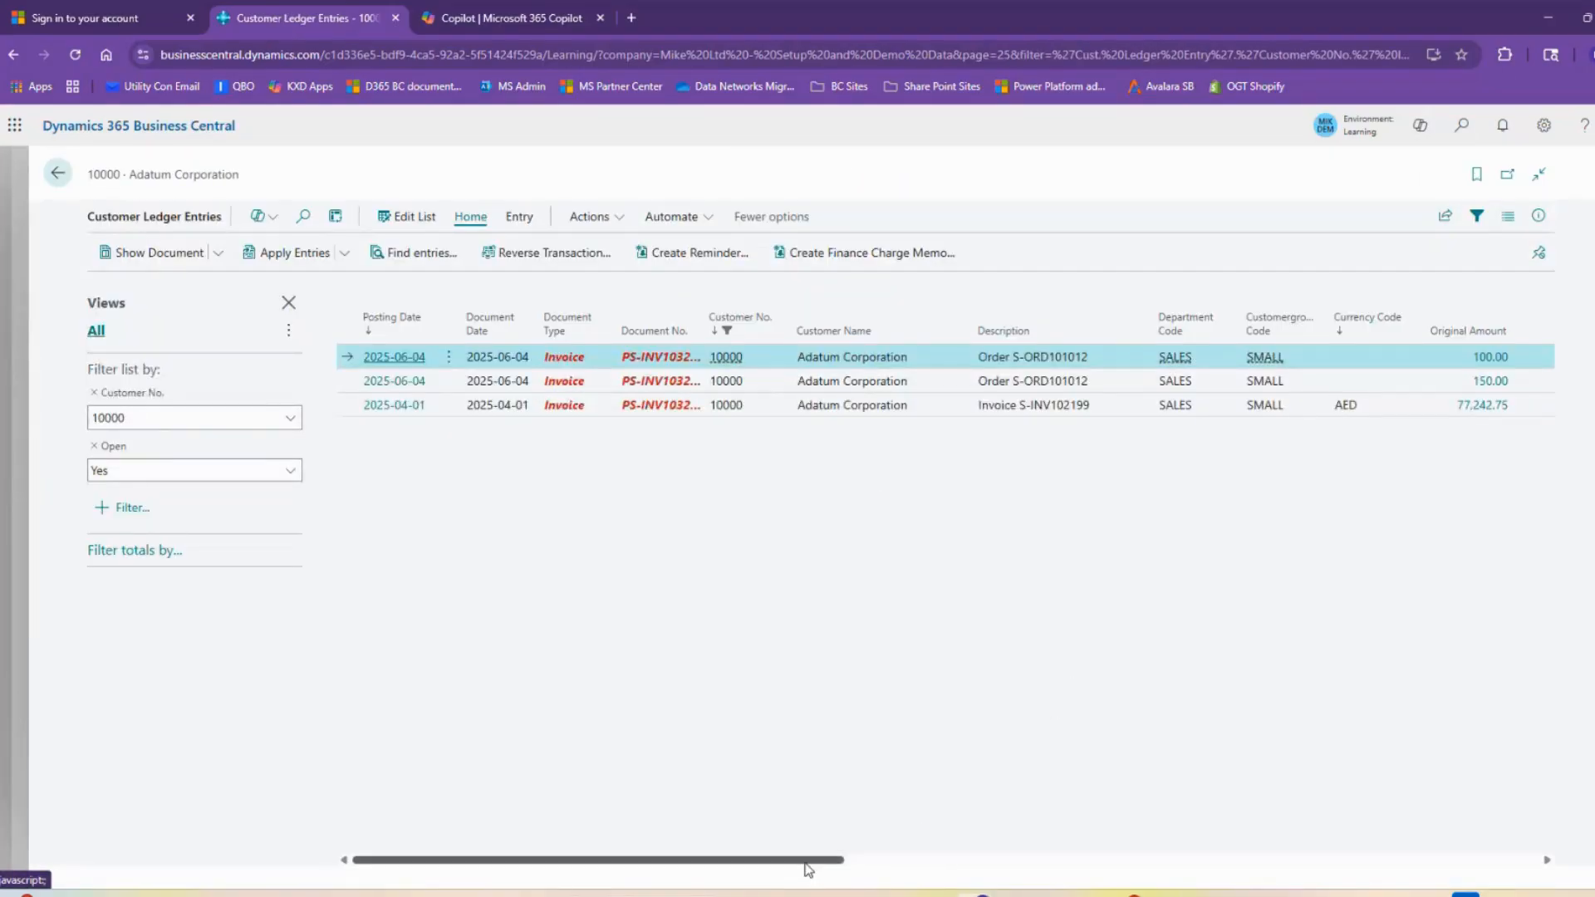
drag(790, 859, 1084, 366)
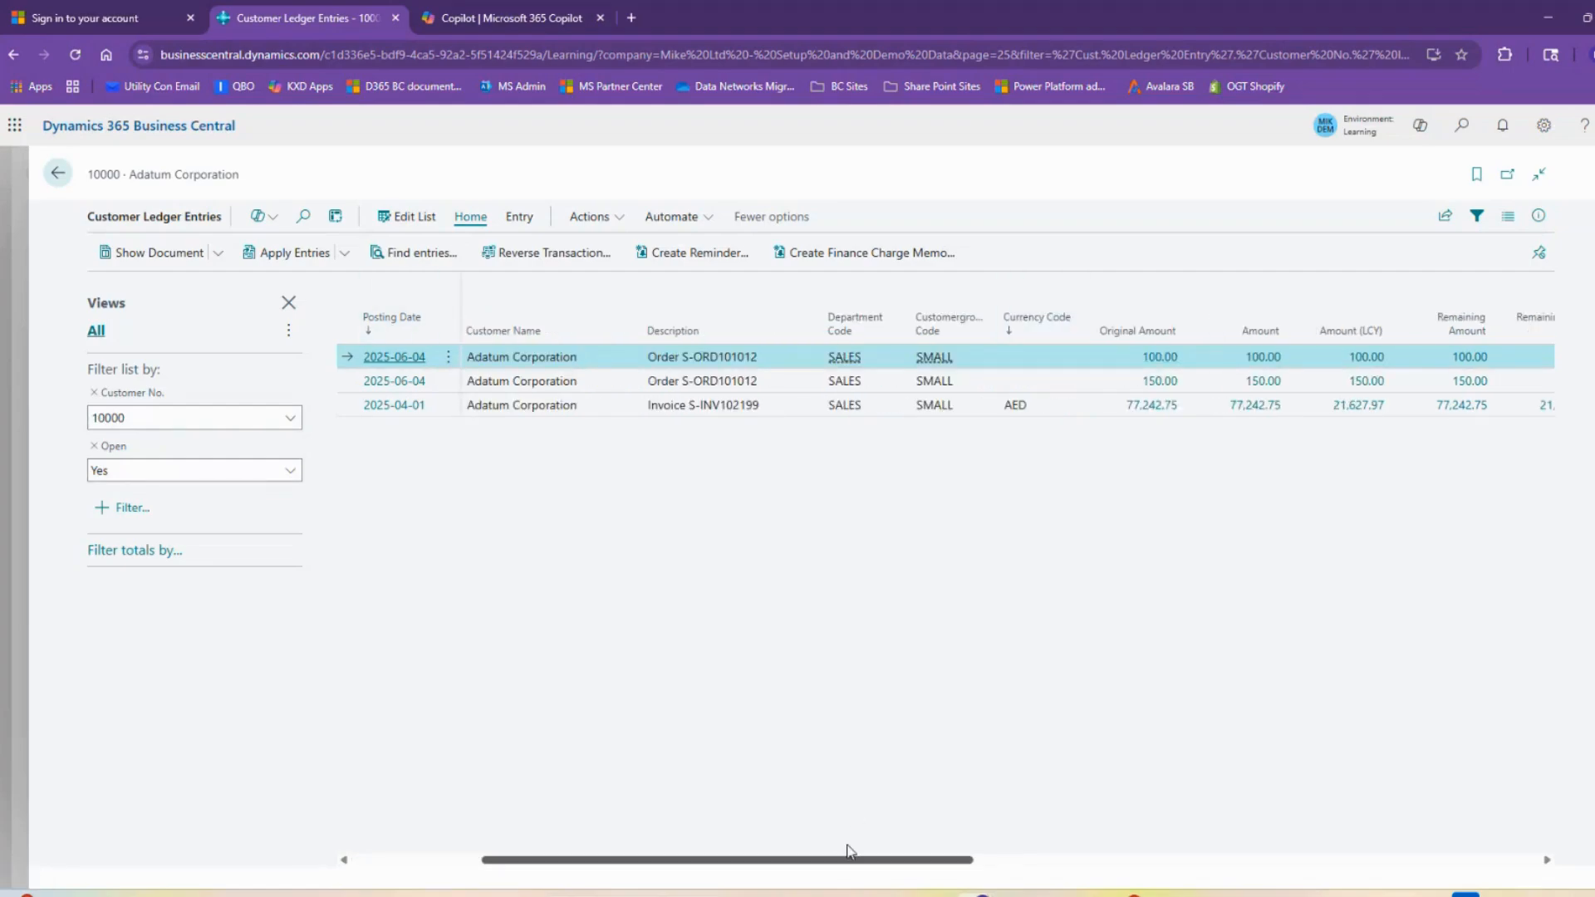
drag(847, 857, 712, 839)
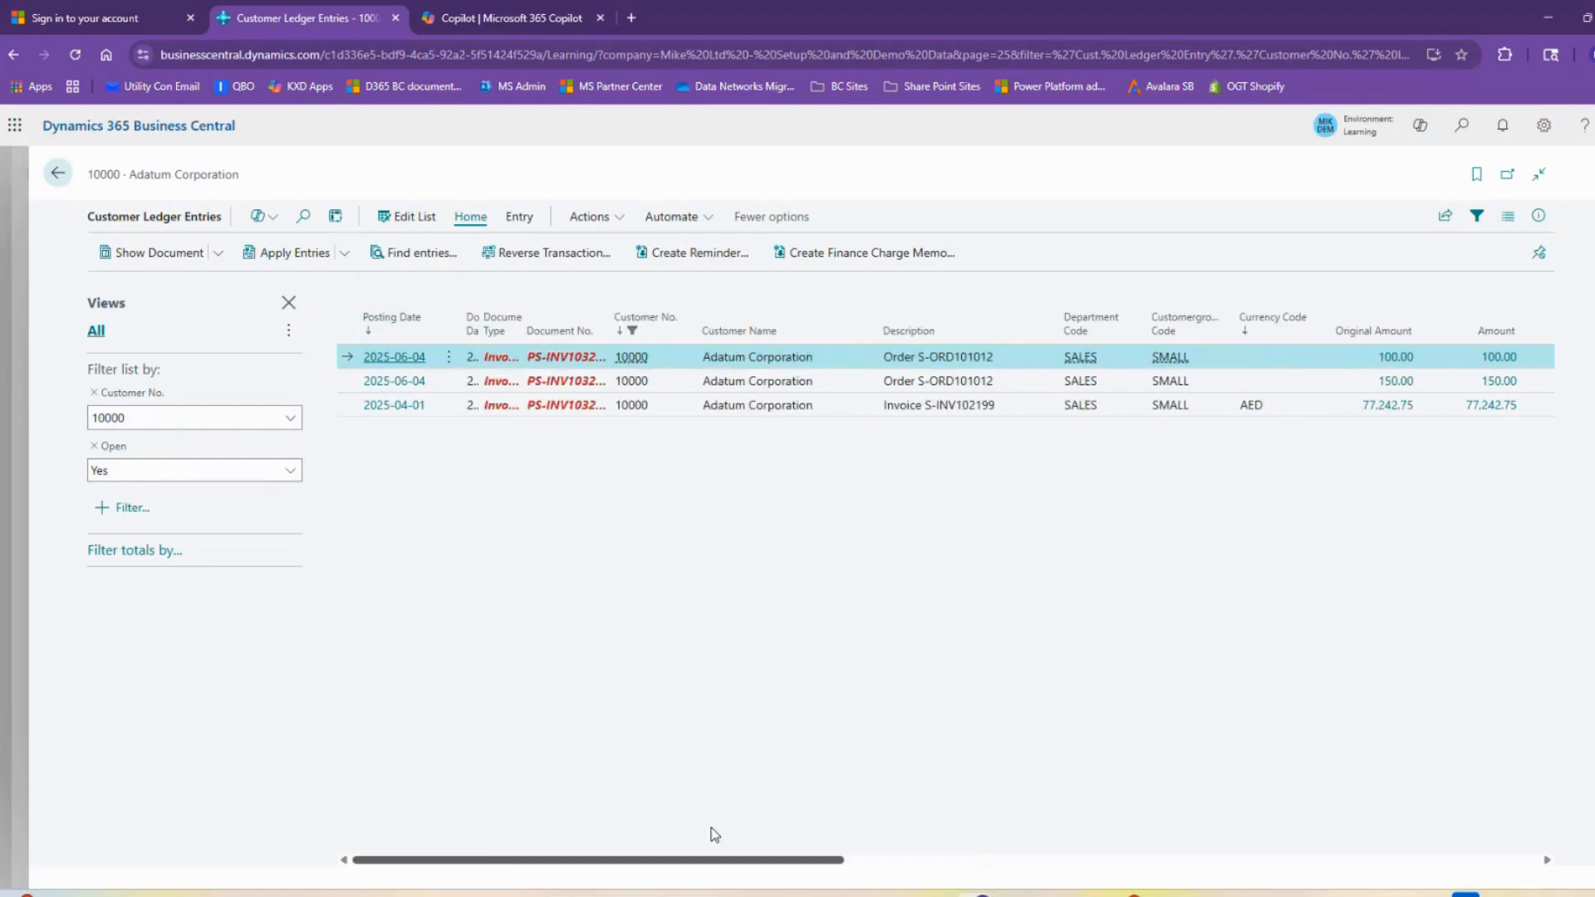
Step: Filter the customer ledger entries to Open = No and examine the original and remaining amounts of the closed entries
click(290, 470)
click(145, 528)
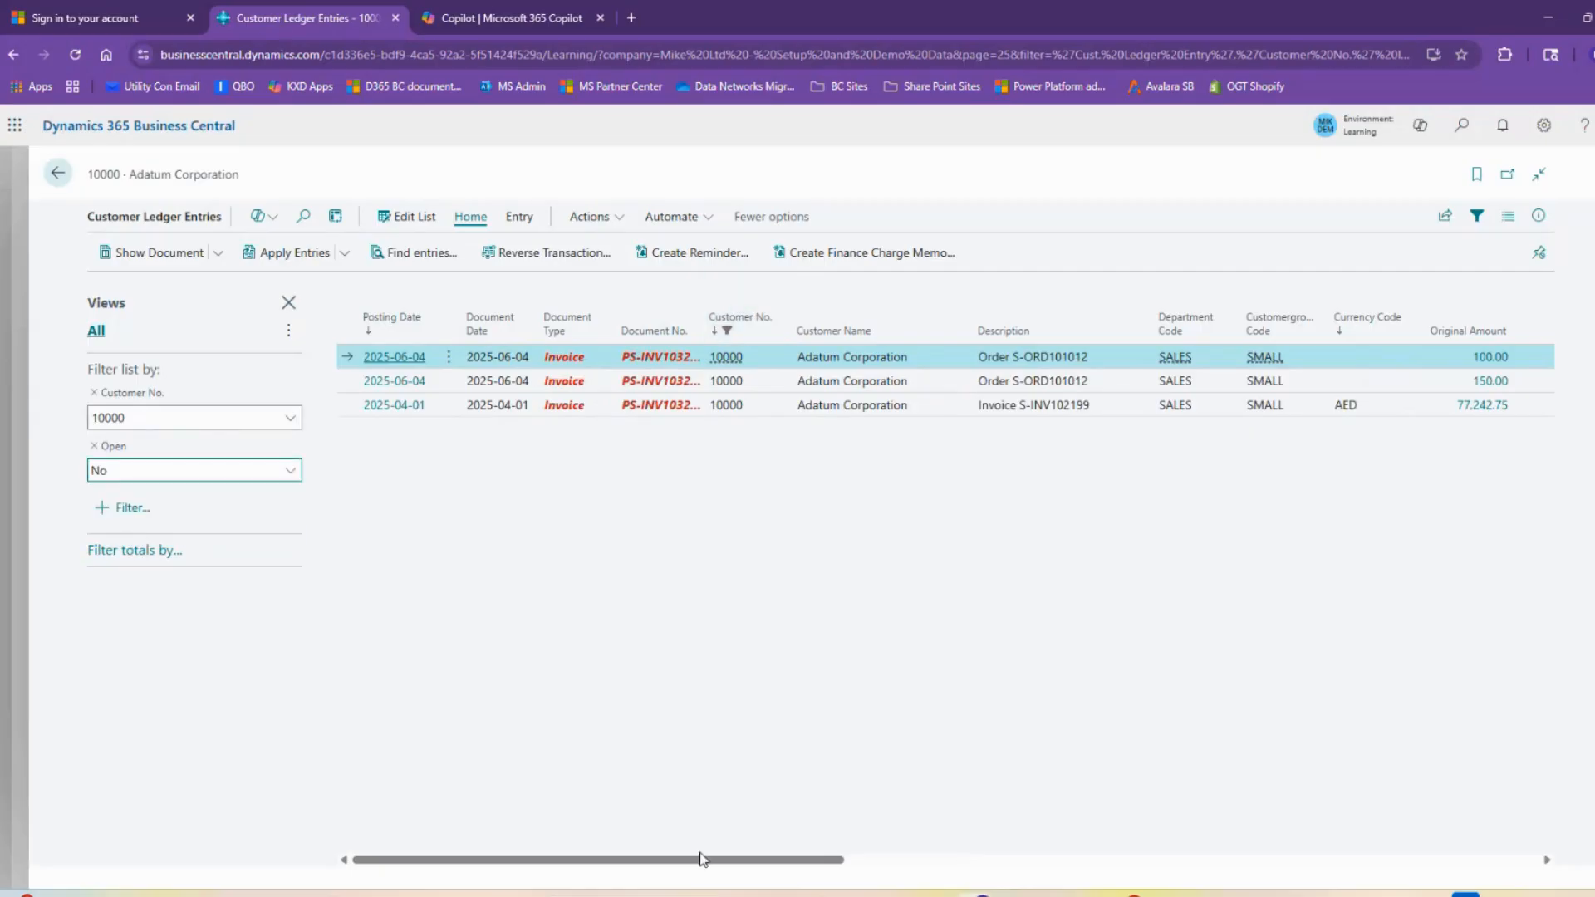
drag(659, 864, 872, 868)
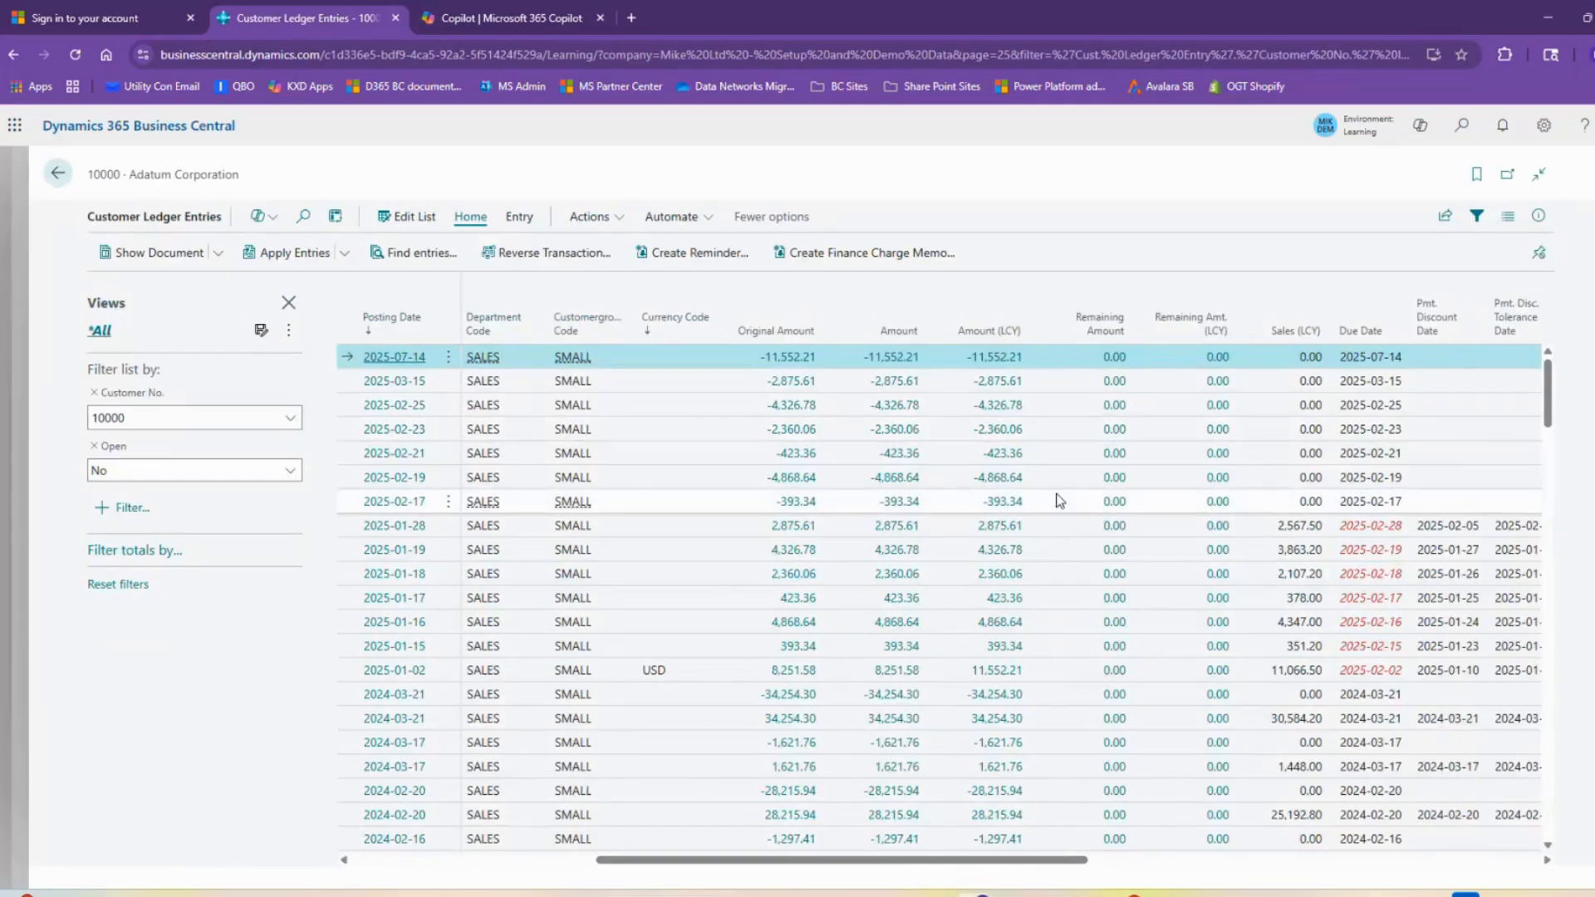
scroll(1058, 465, down, 3)
scroll(1057, 402, up, 3)
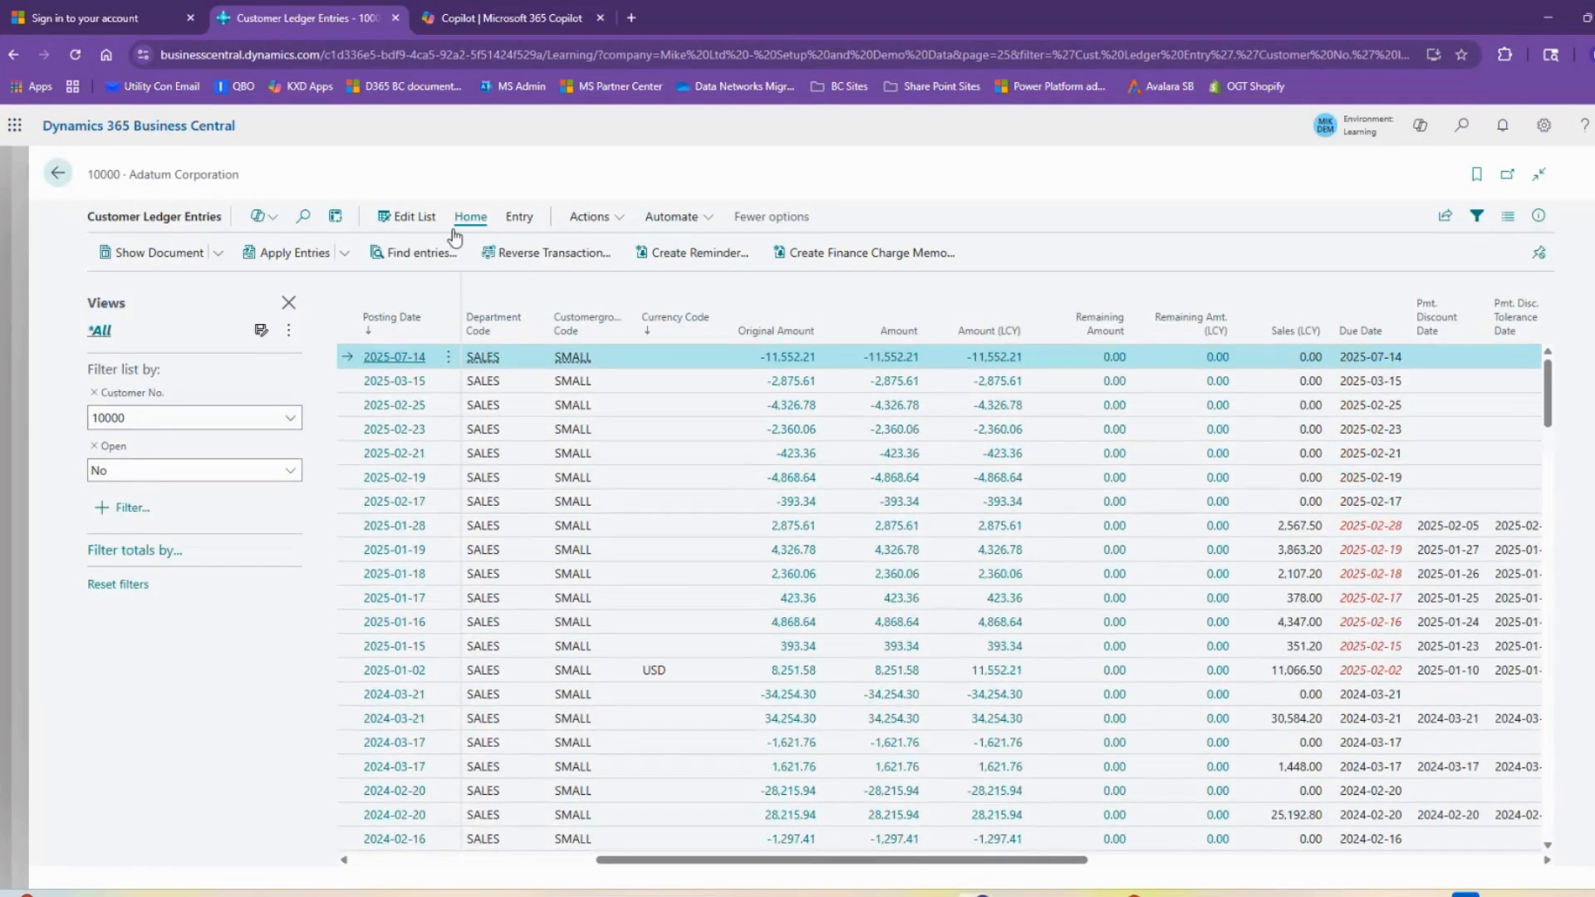
Step: Hide the filter pane, review the document types of the closed entries, and return to the customer list
click(288, 304)
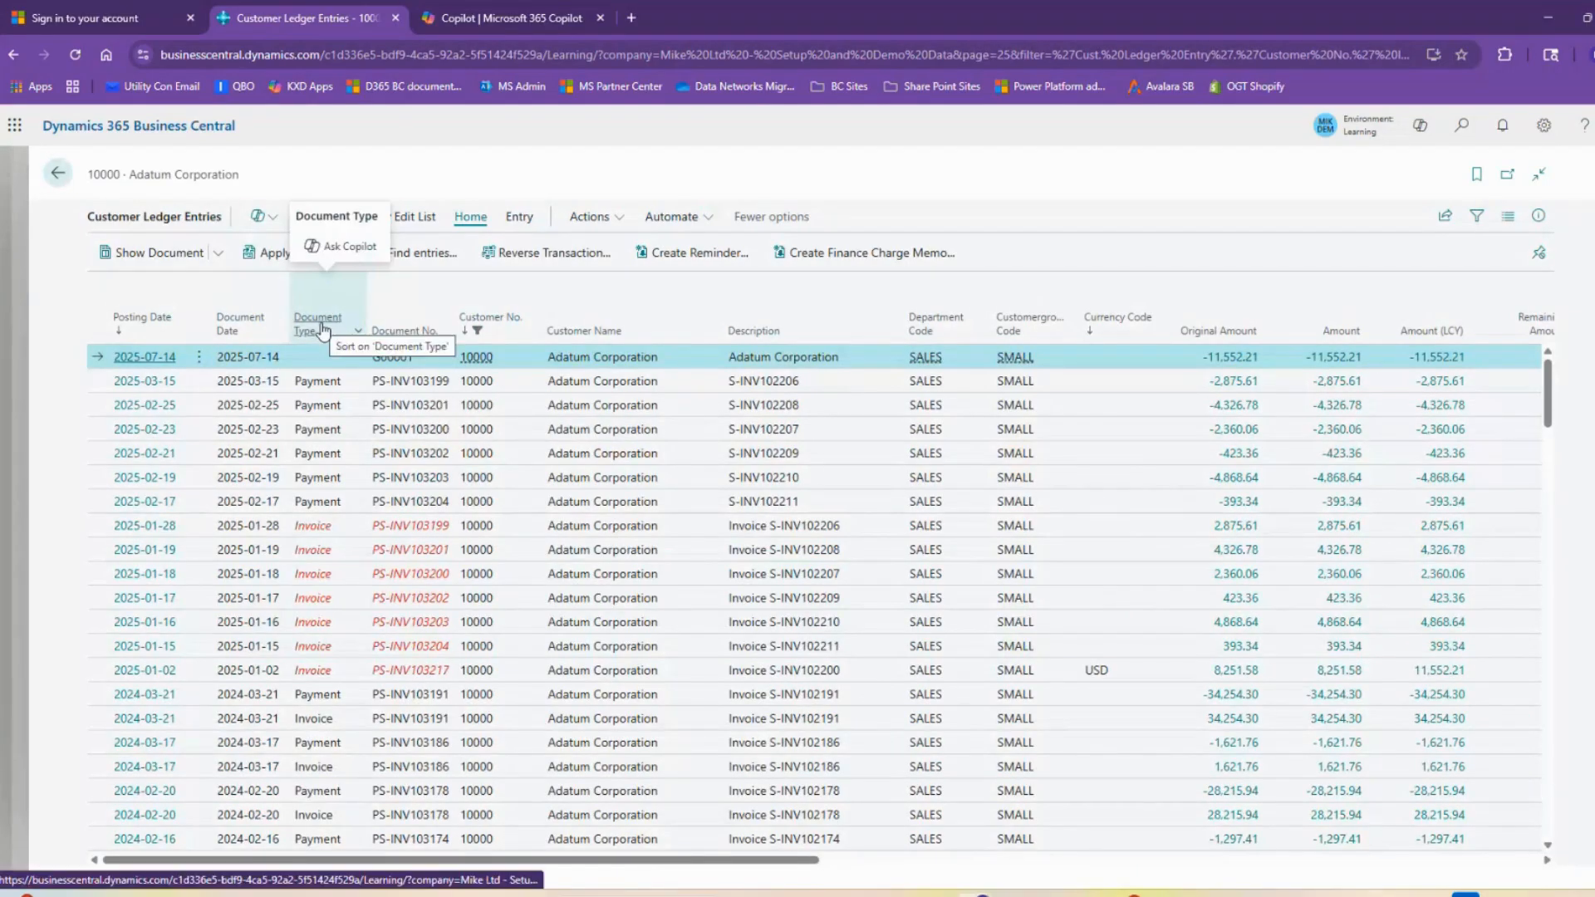
click(58, 175)
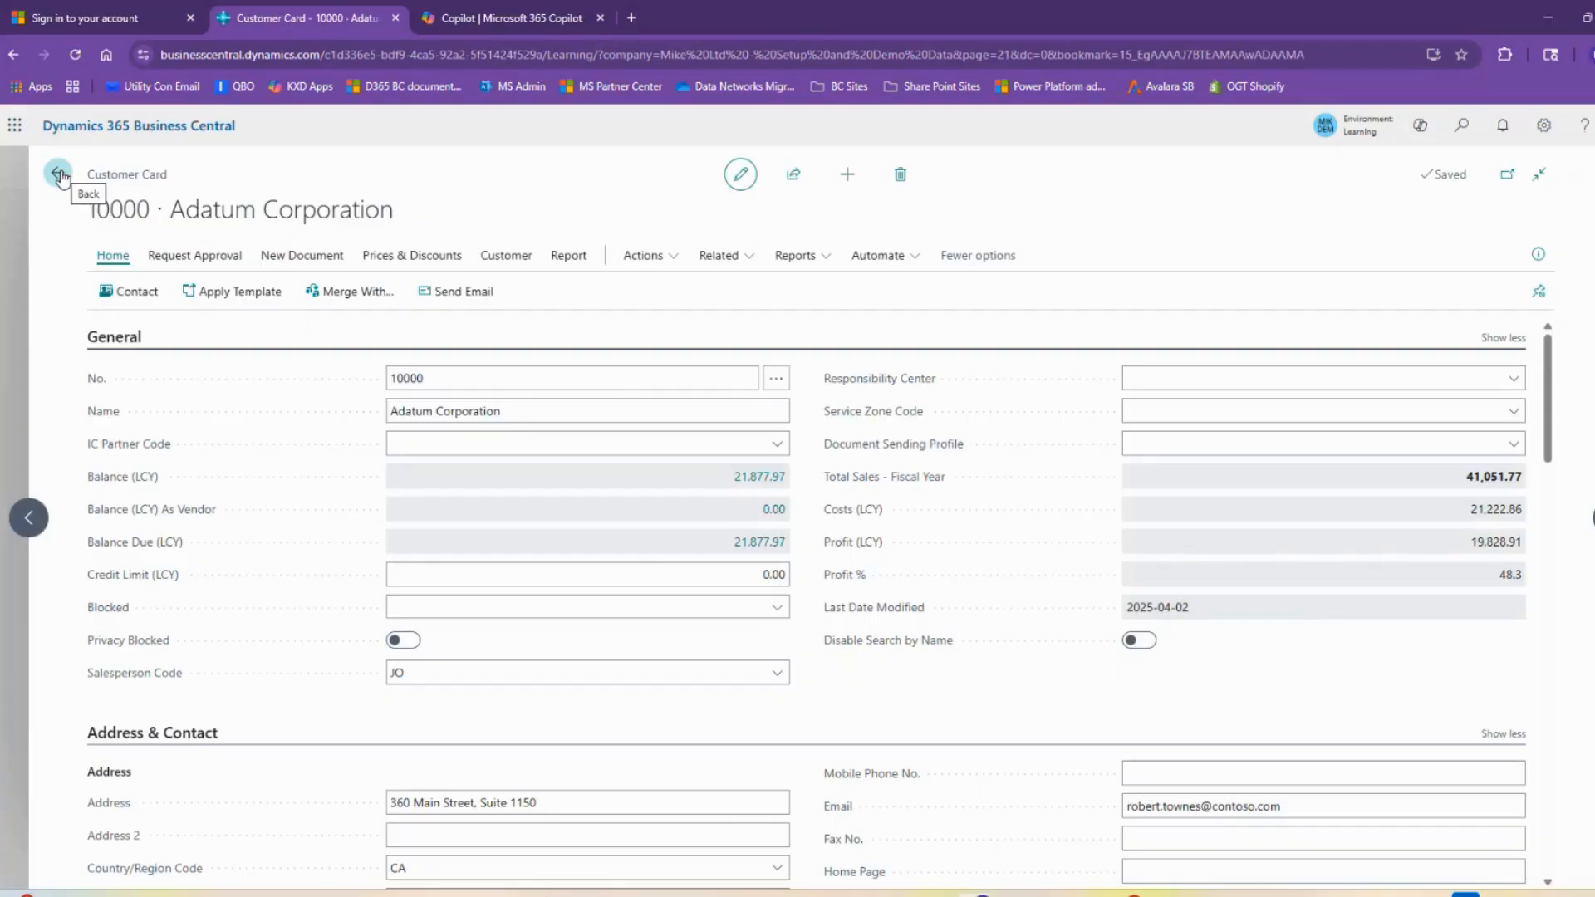
click(60, 176)
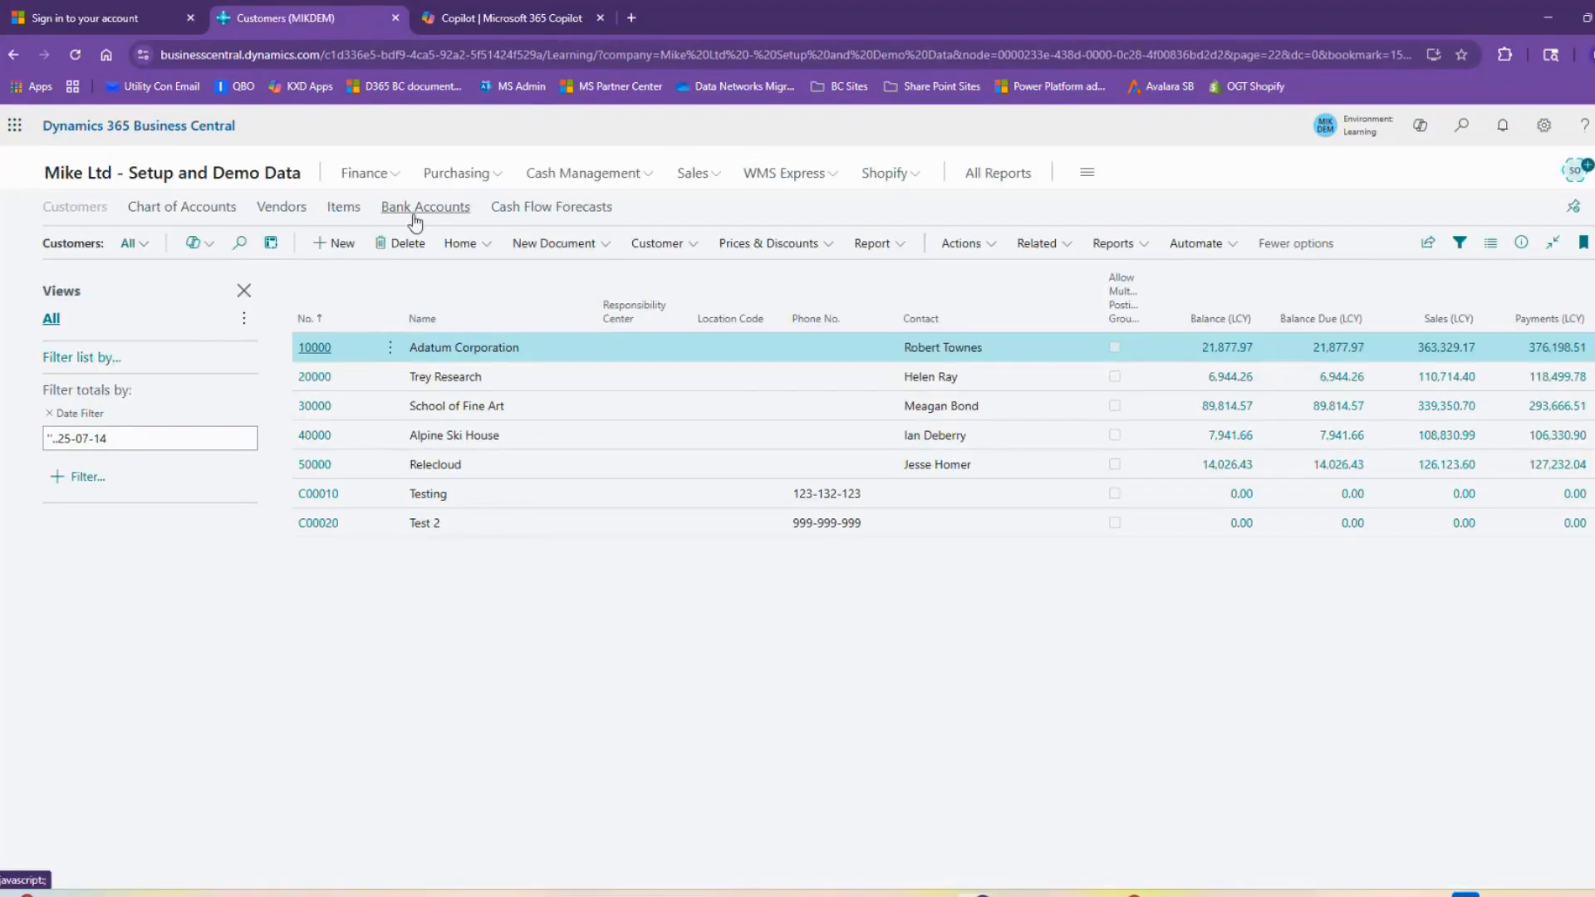
Step: Check the ledger entries behind Adatum Corporation's vendor balance from its vendor card, and return to the vendor list
click(292, 209)
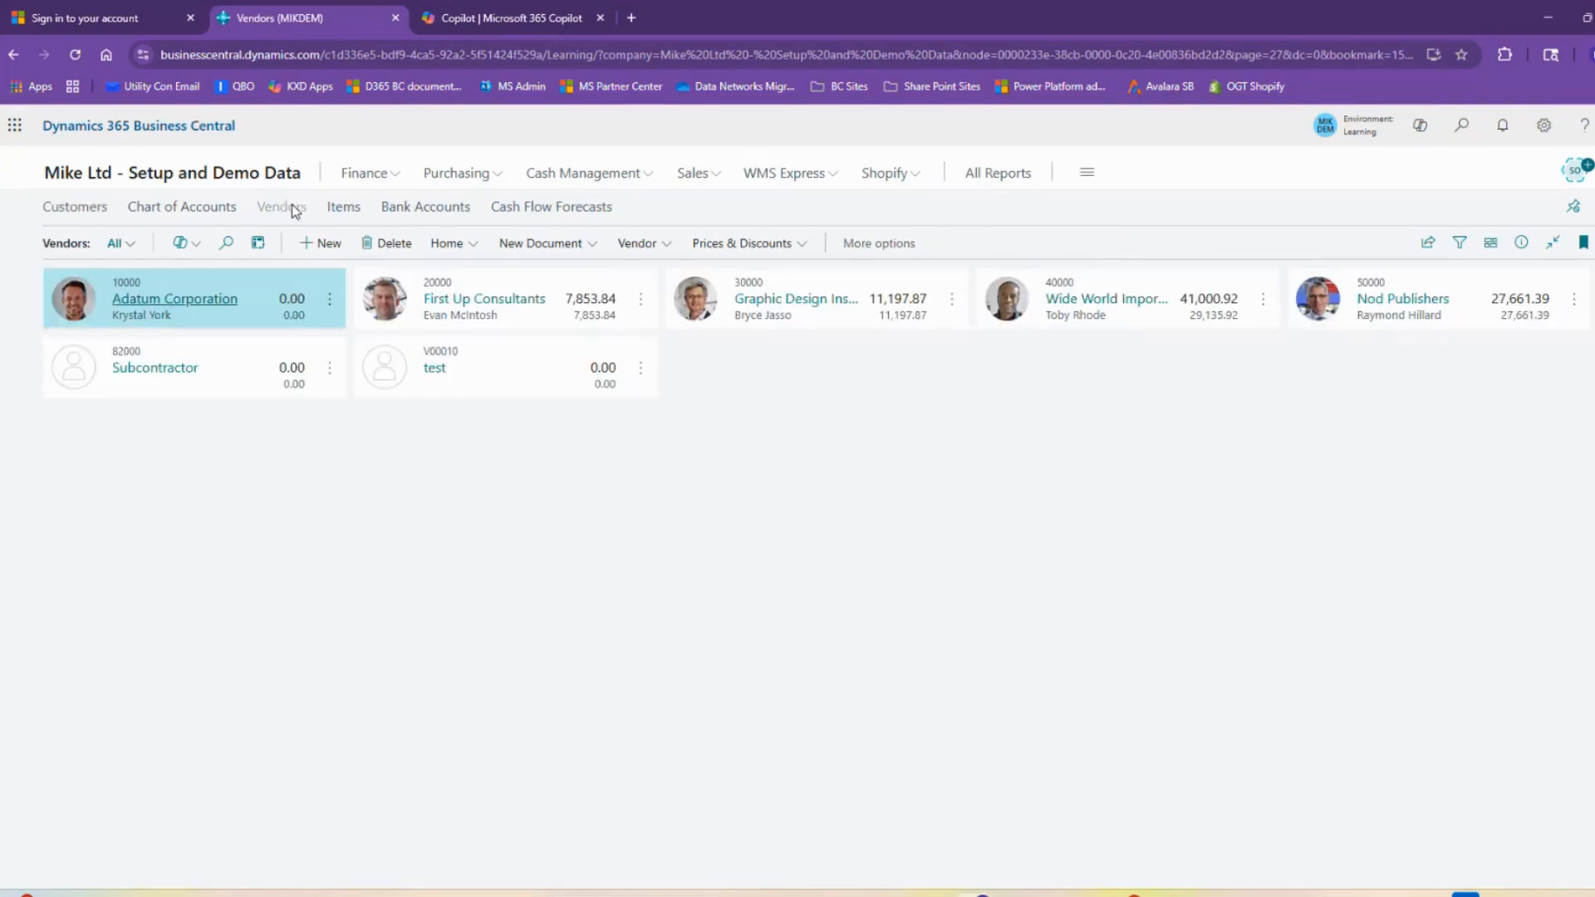
click(165, 300)
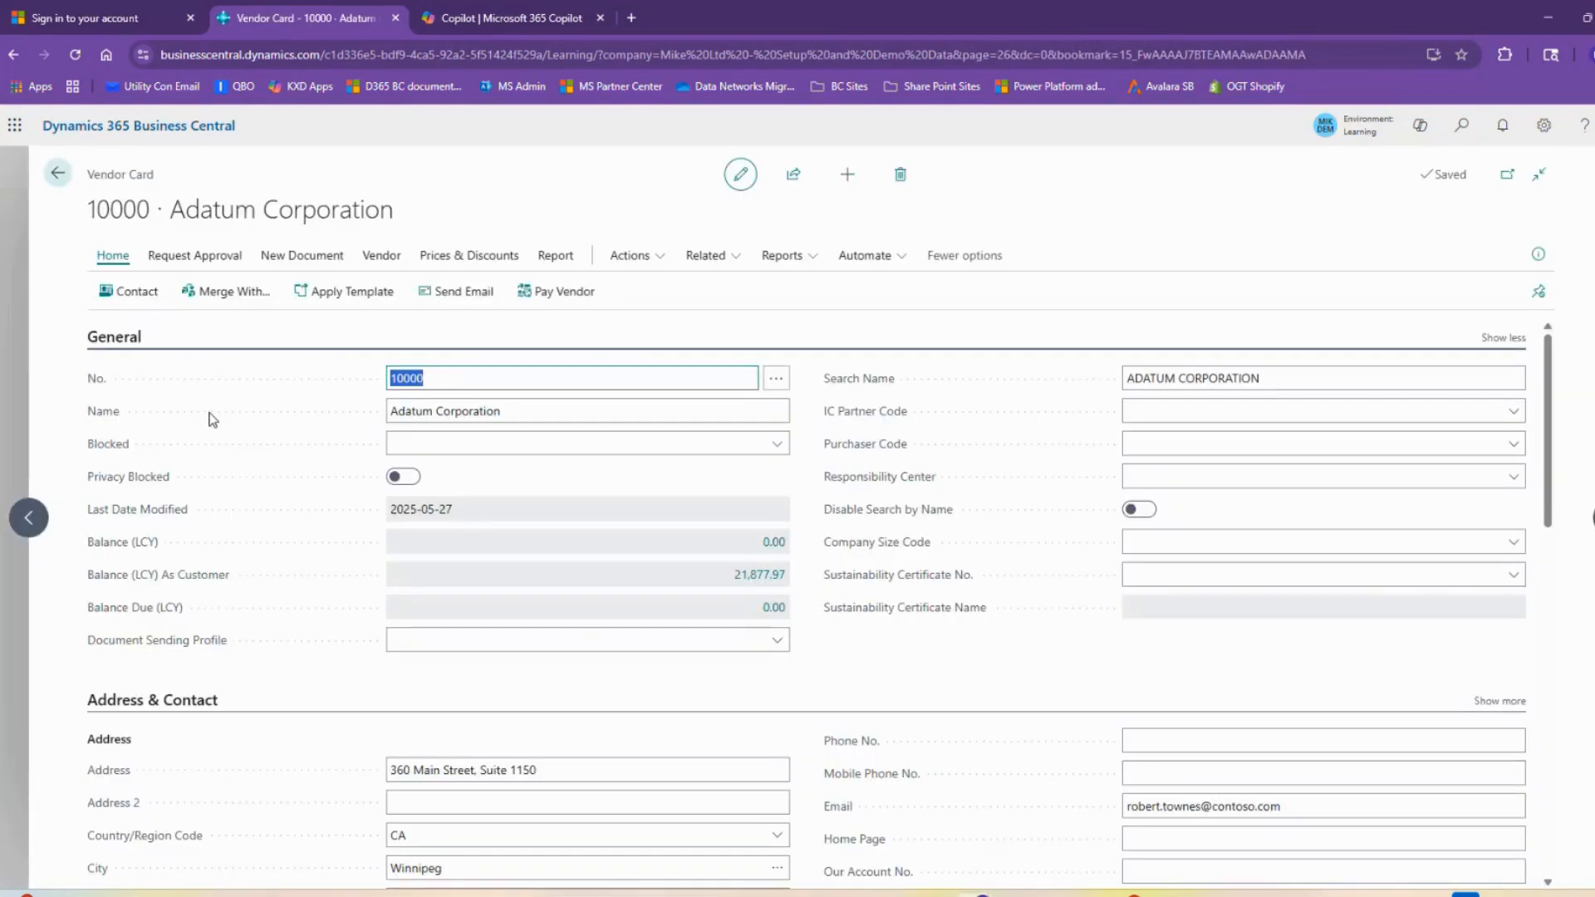
click(781, 548)
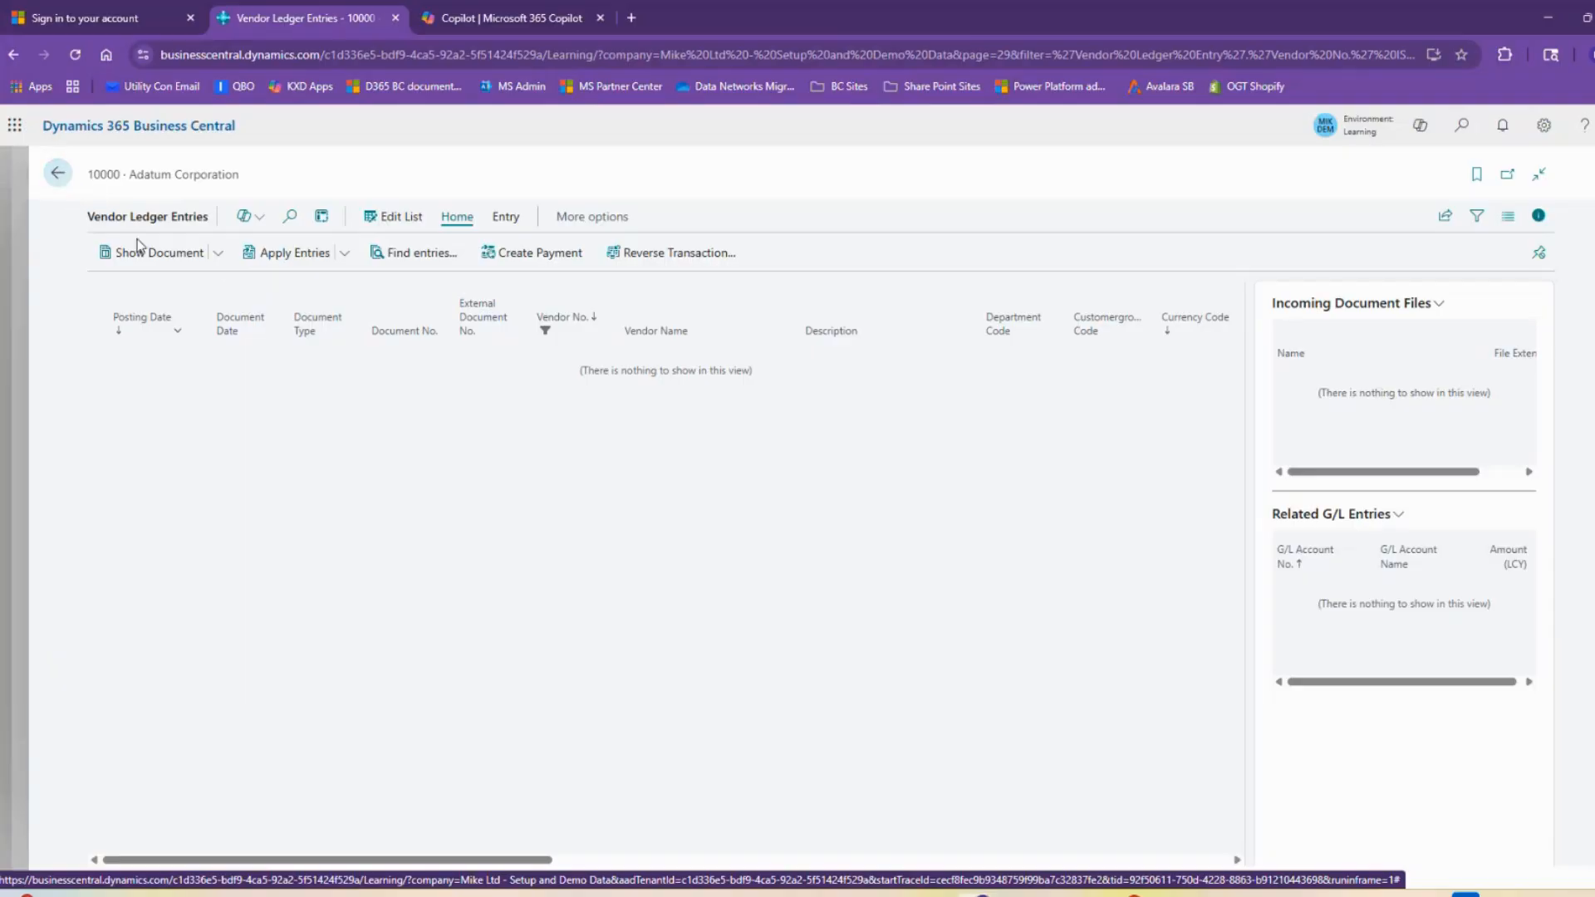
click(58, 183)
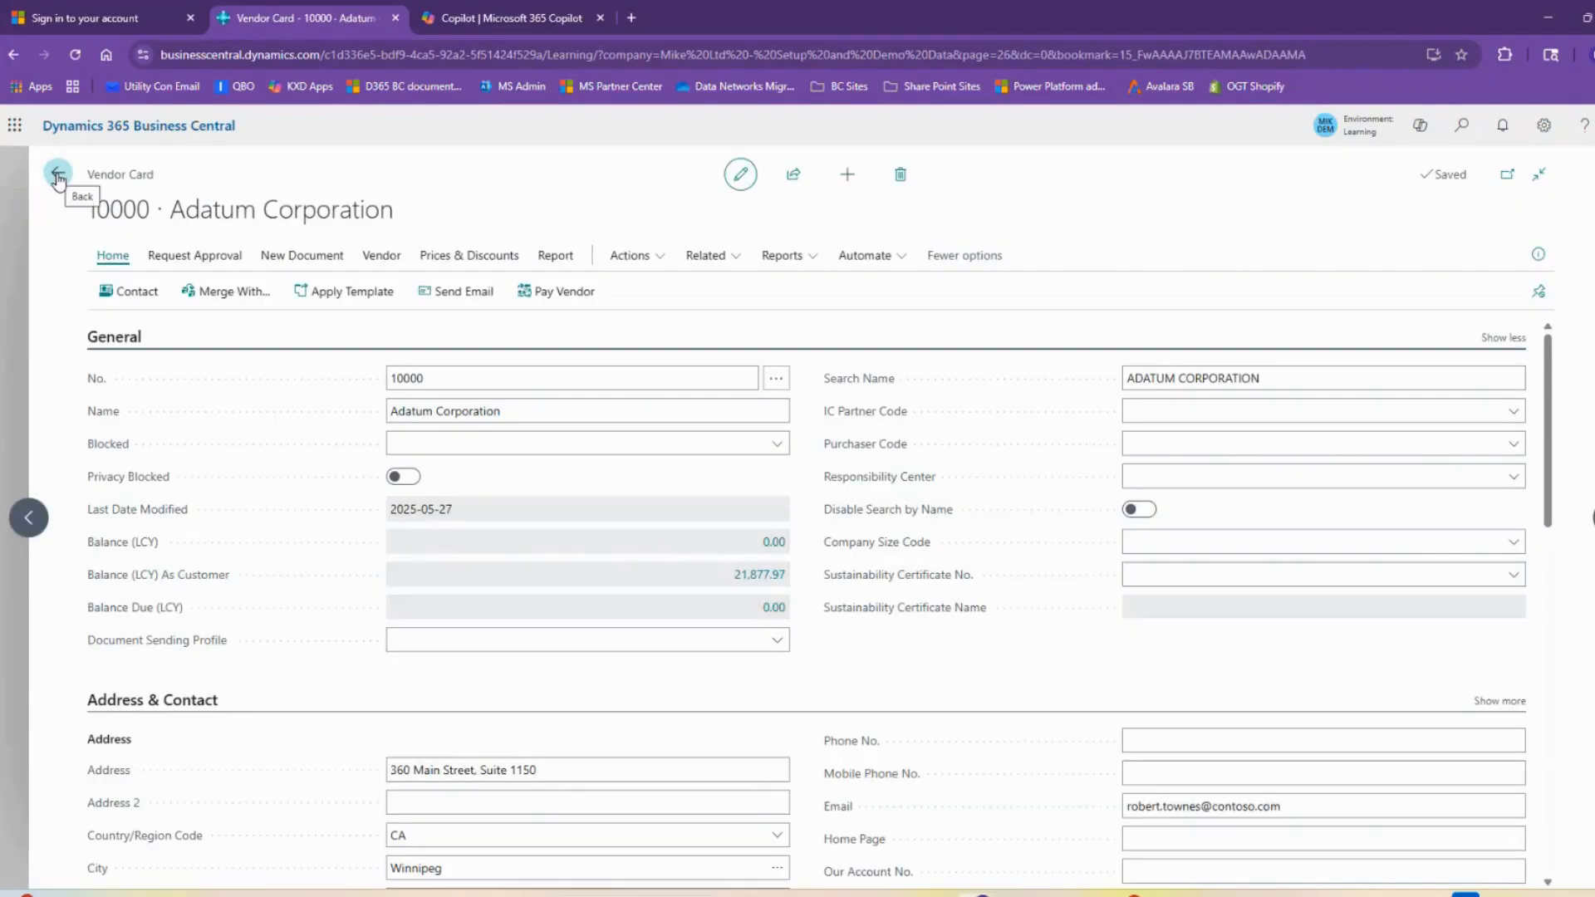
click(58, 179)
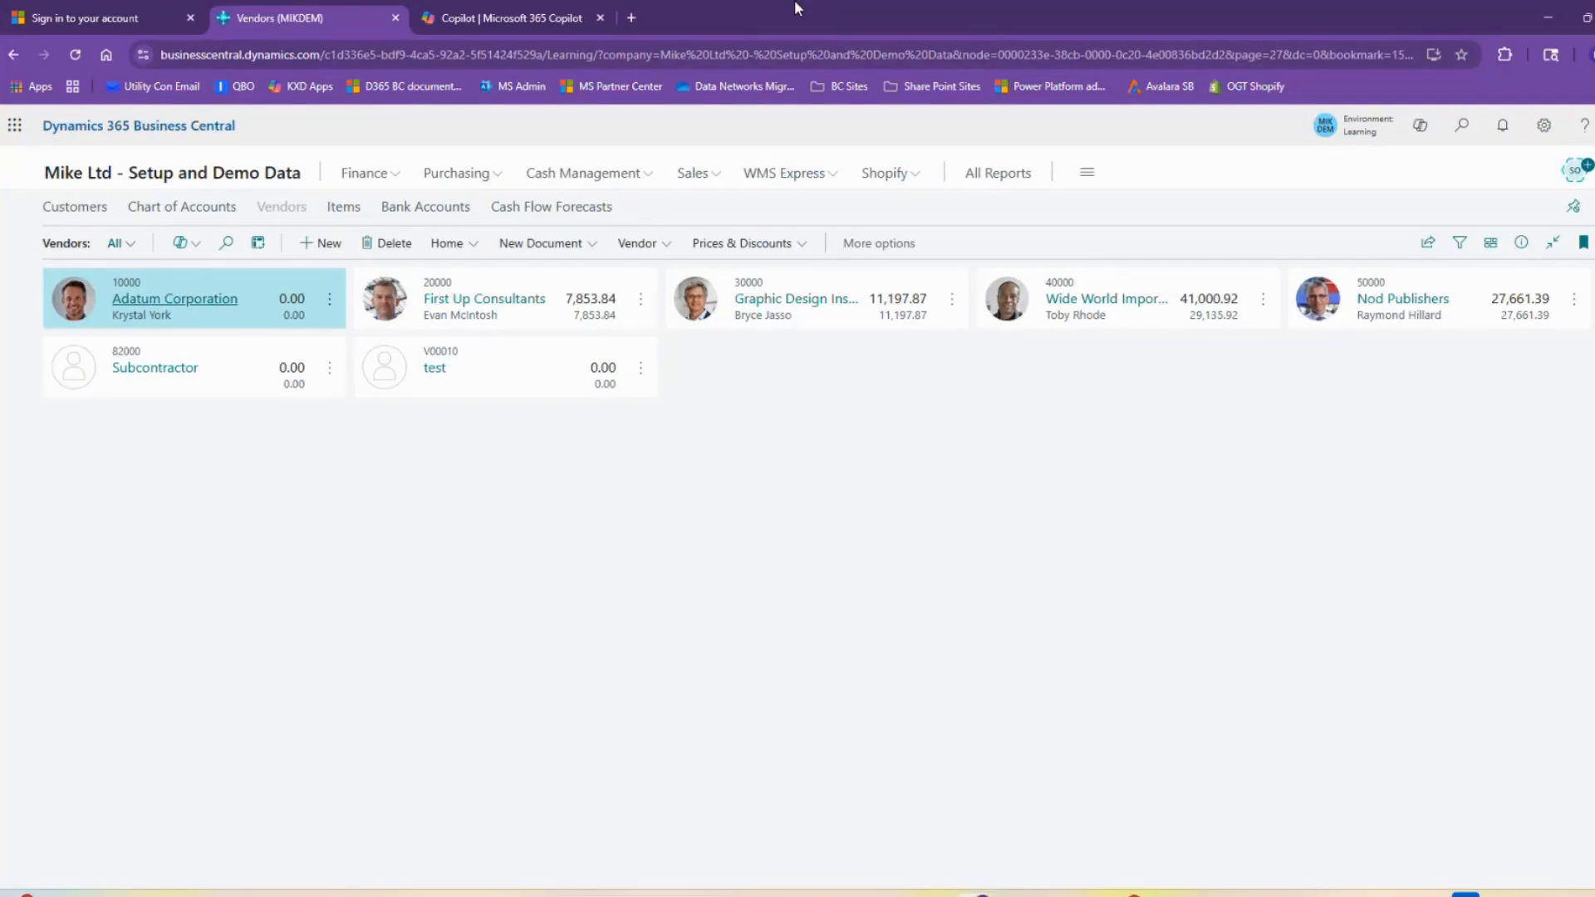